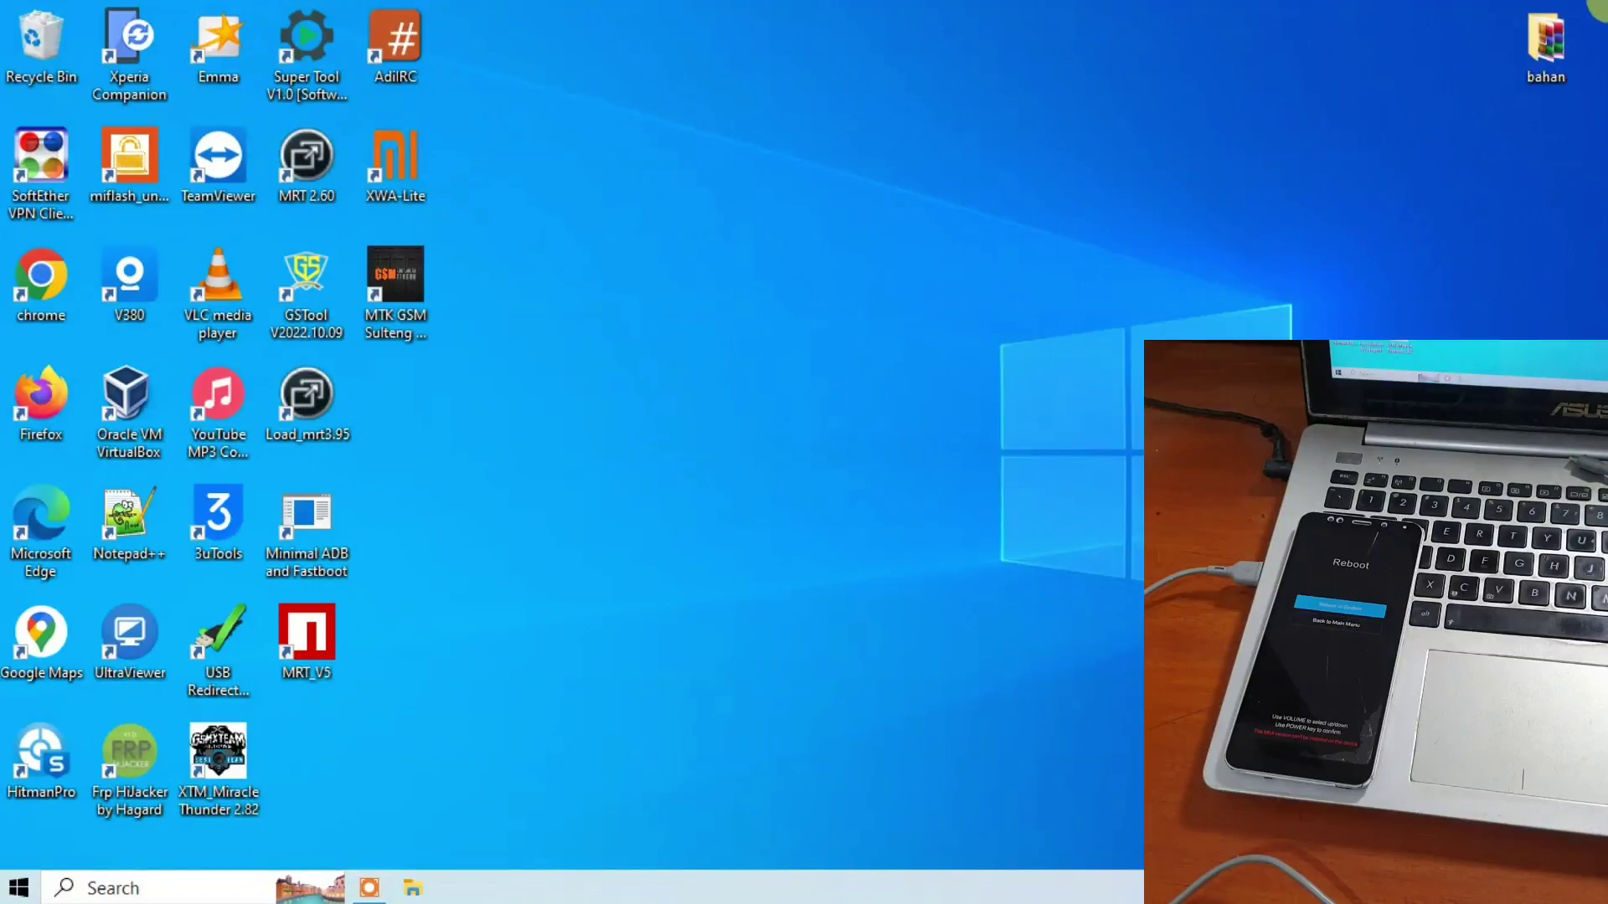
From the bahan folder, open Qualcomm Driver Installer.zip and run the Qualcomm driver installer inside it.
double_click(1545, 42)
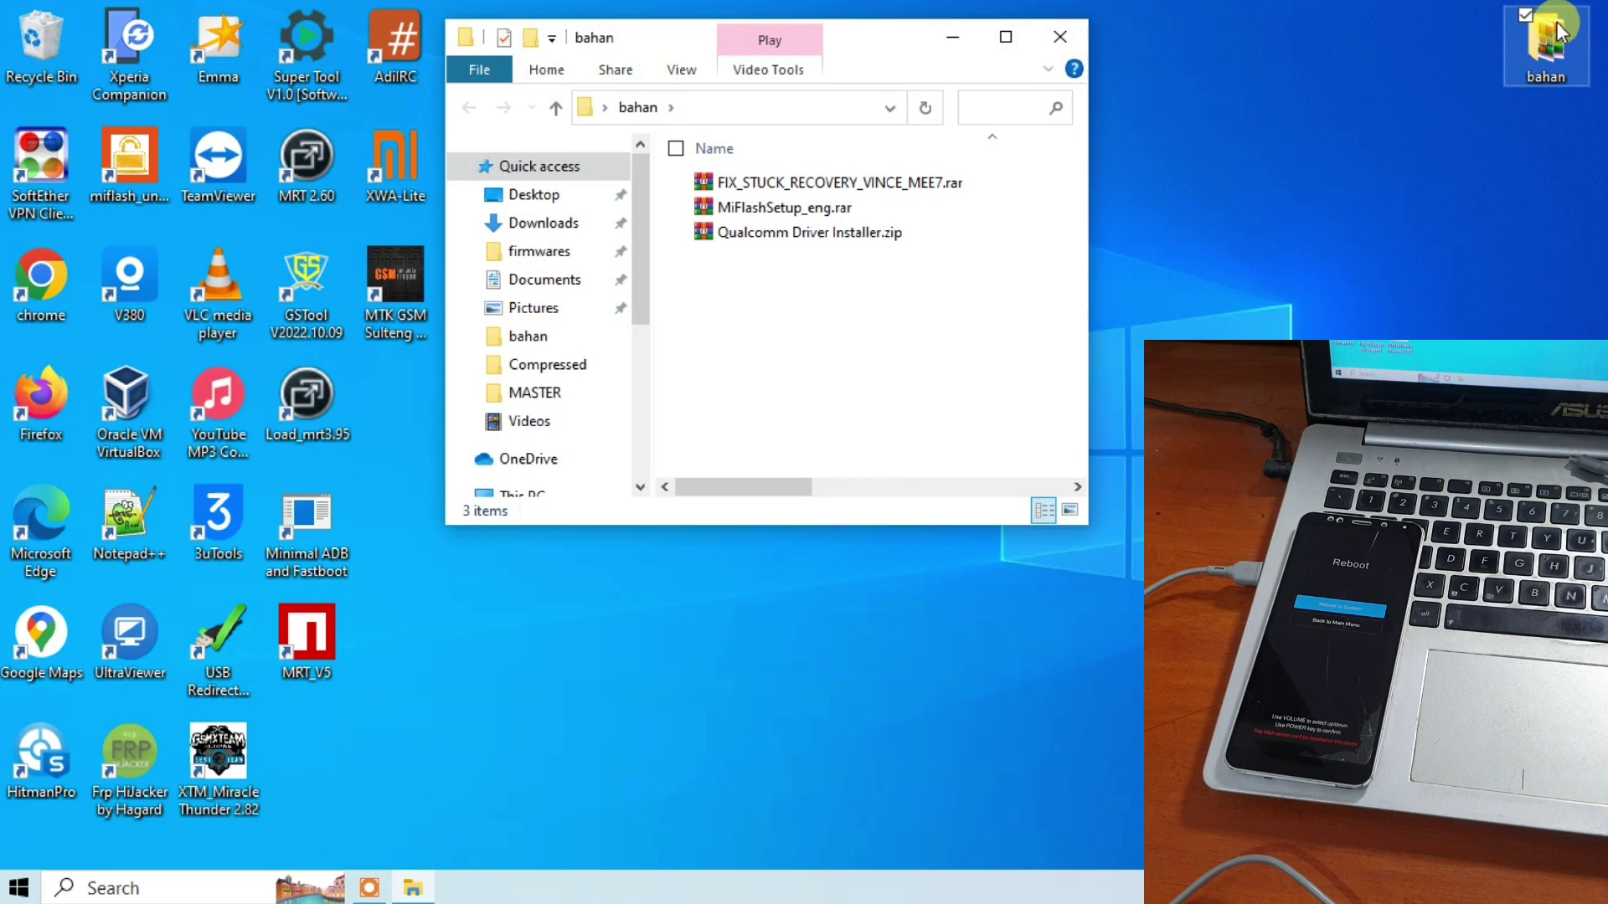
left_click(797, 243)
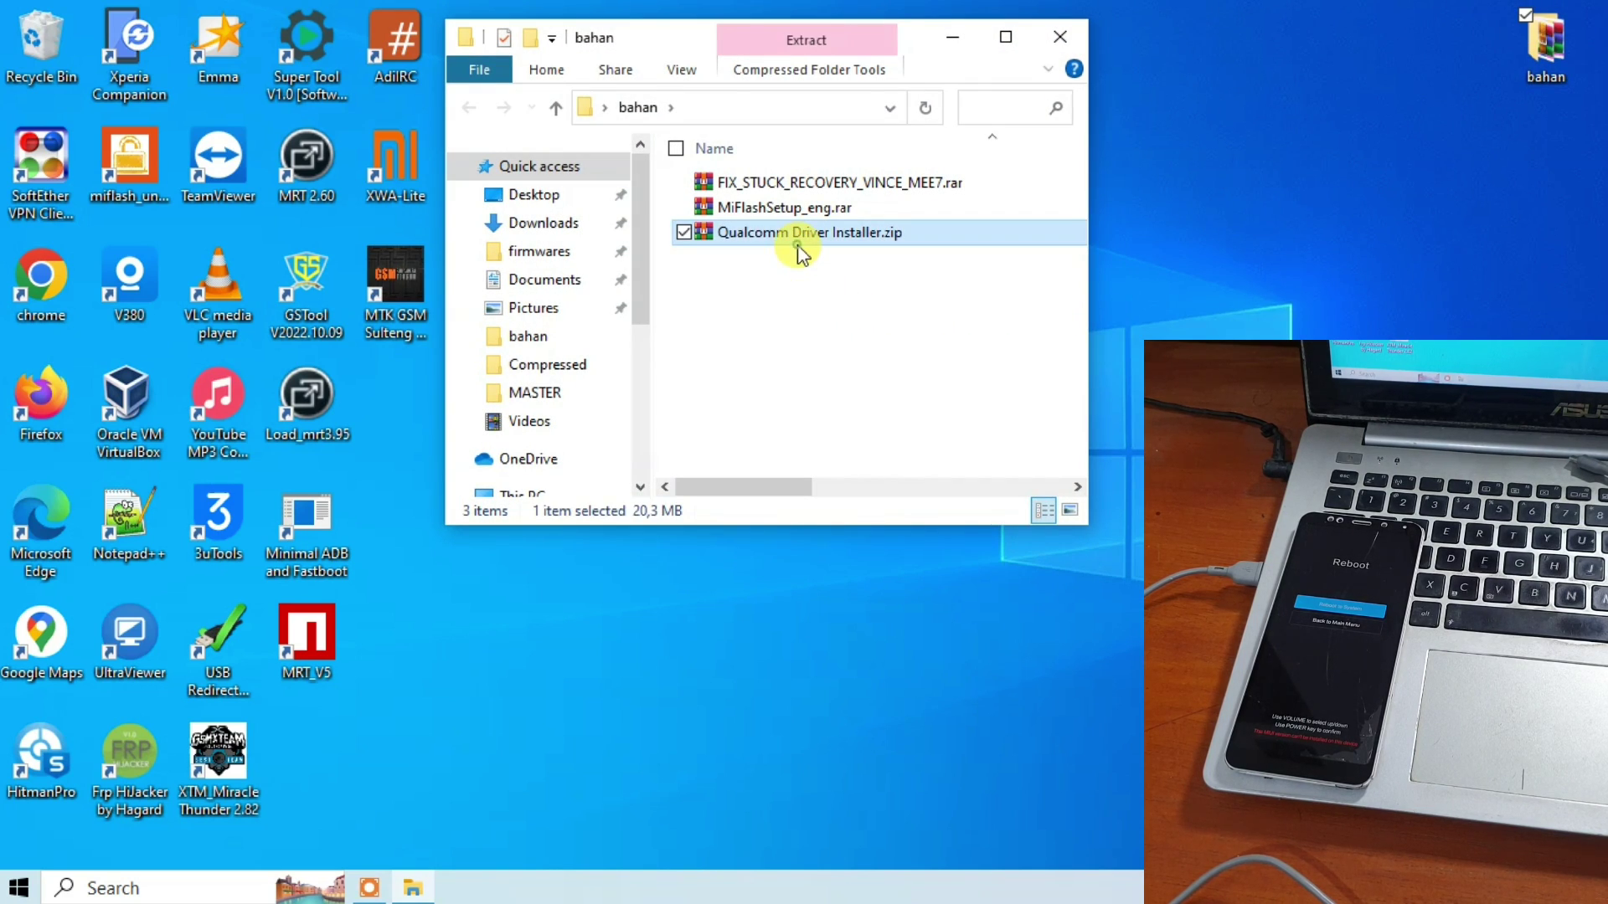
double_click(748, 243)
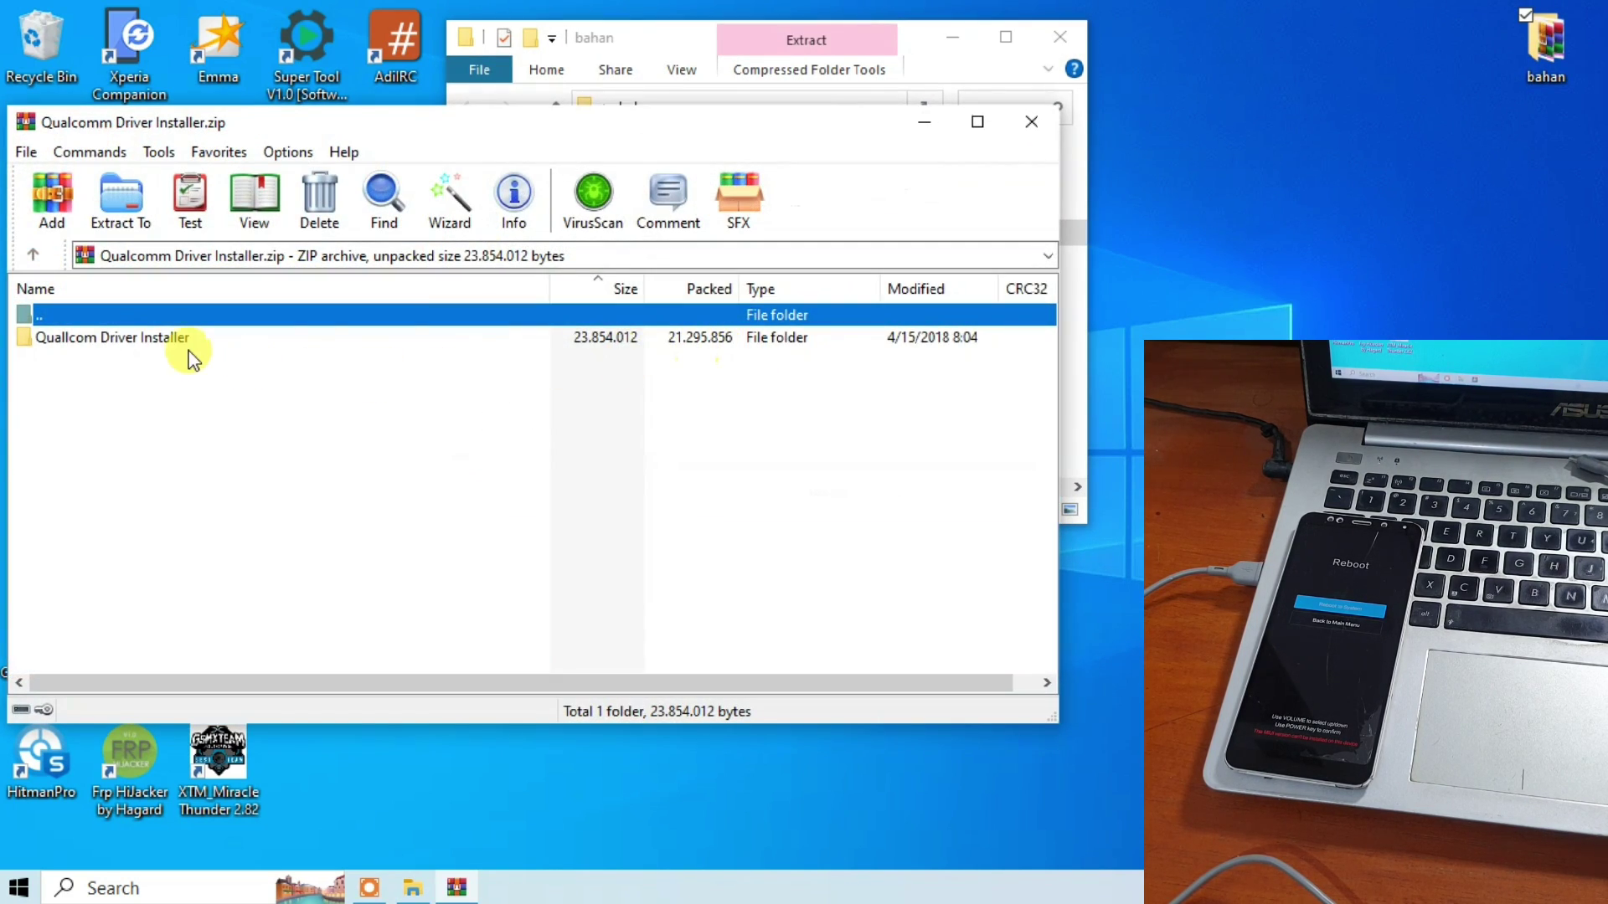
double_click(165, 362)
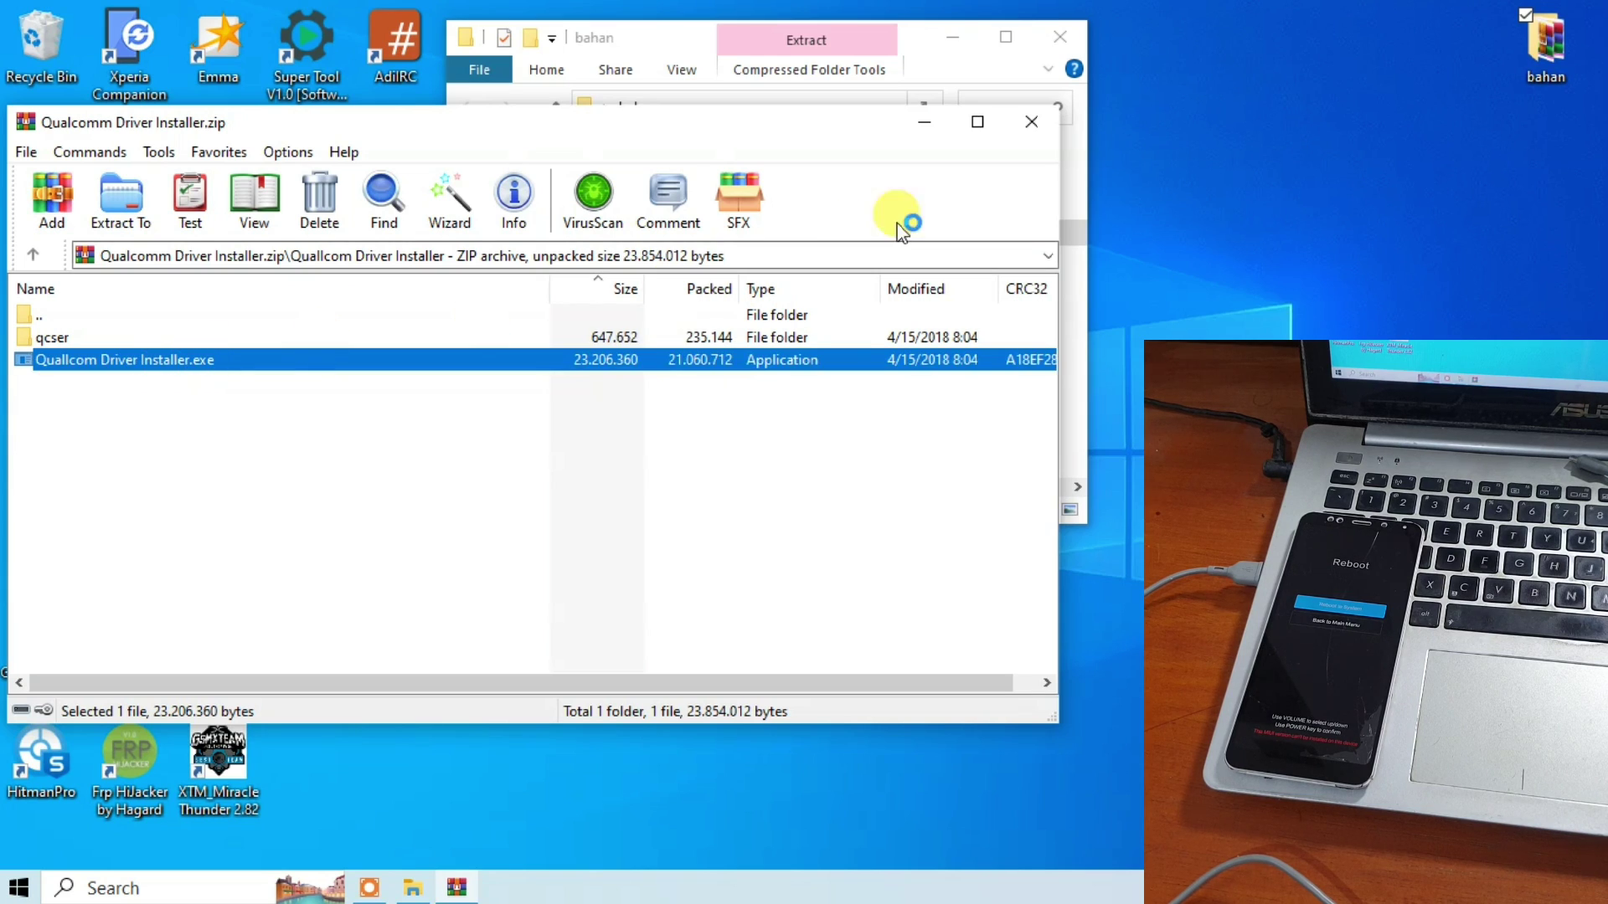
left_click(1025, 131)
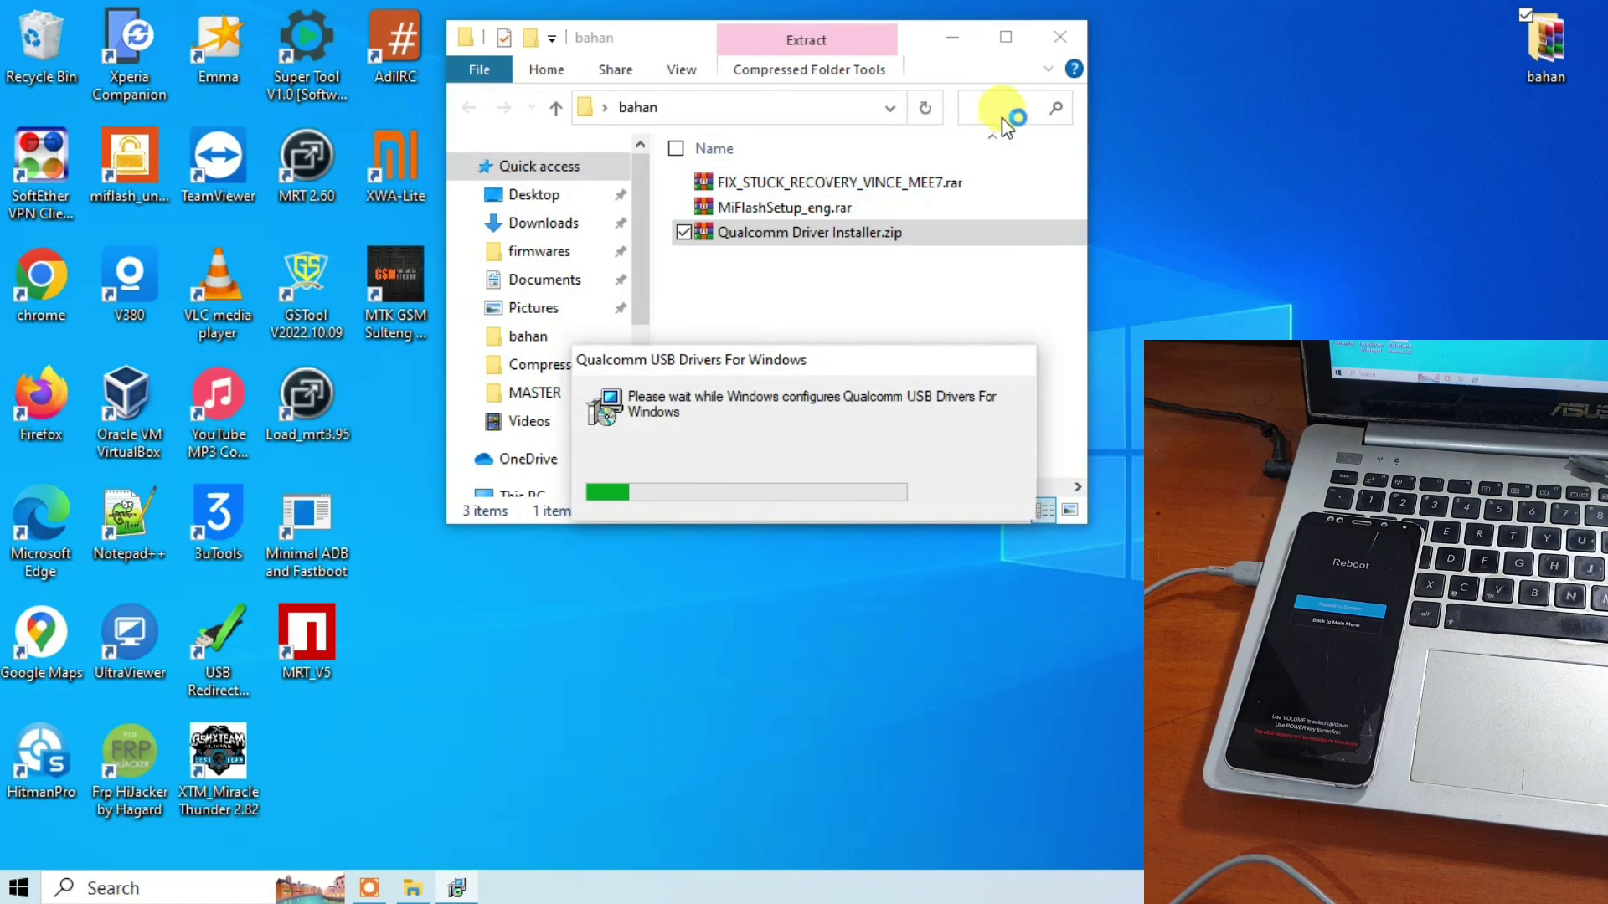
Install the Qualcomm USB drivers as WWAN-DHCP, accepting the license, and finish the wizard.
left_click_drag(687, 51, 1152, 26)
key("Escape")
left_click_drag(704, 42, 1223, 25)
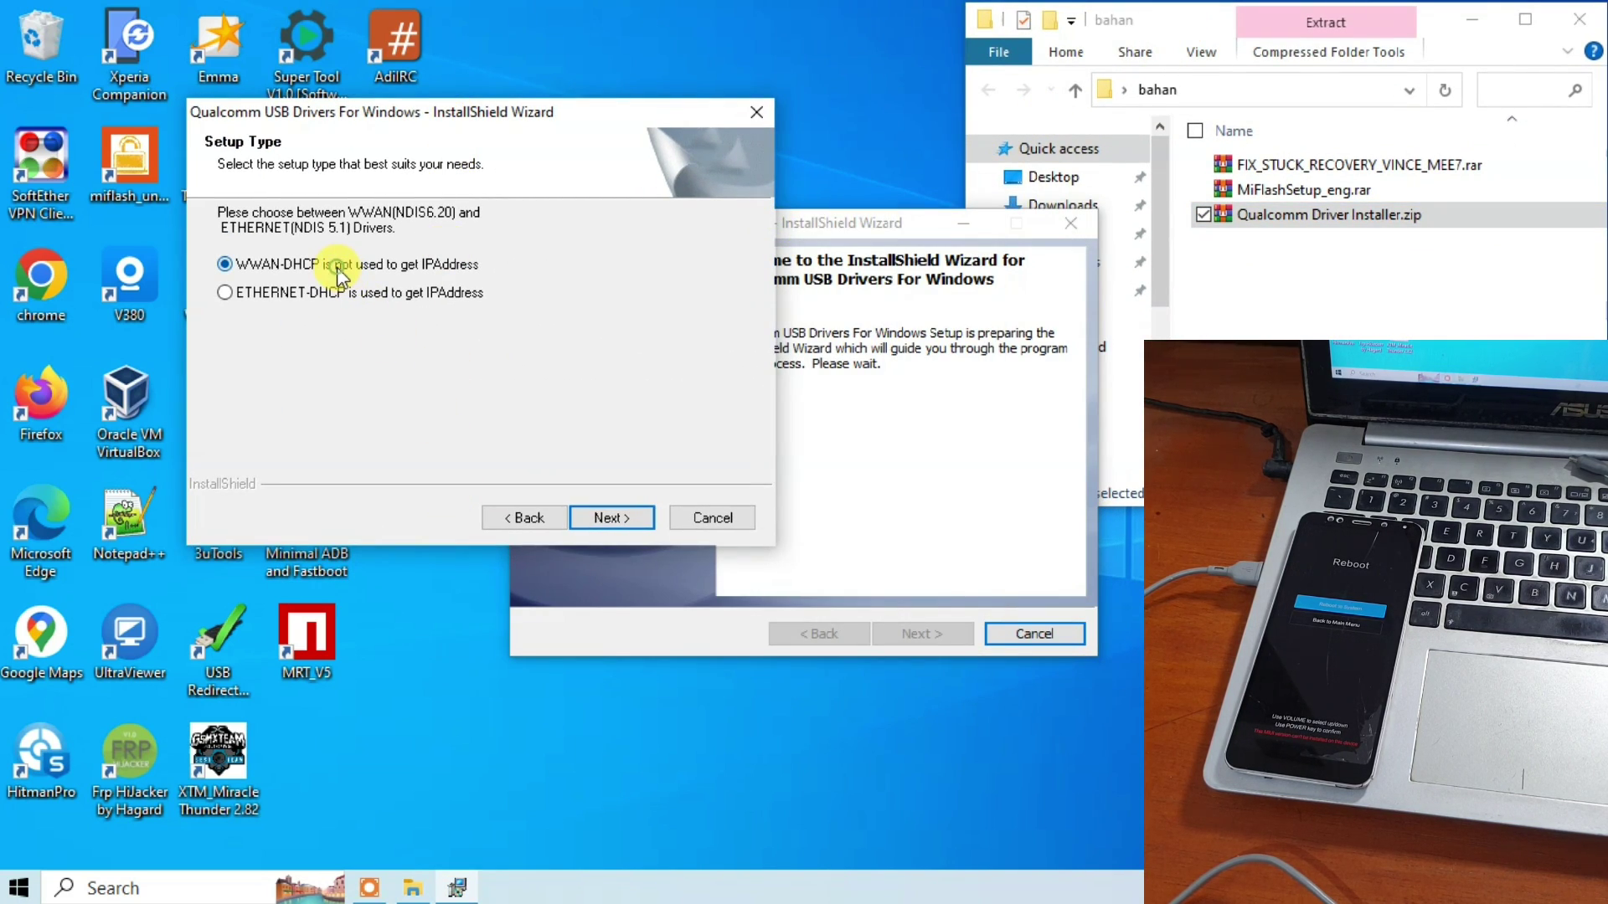
left_click(605, 518)
left_click_drag(746, 221, 313, 113)
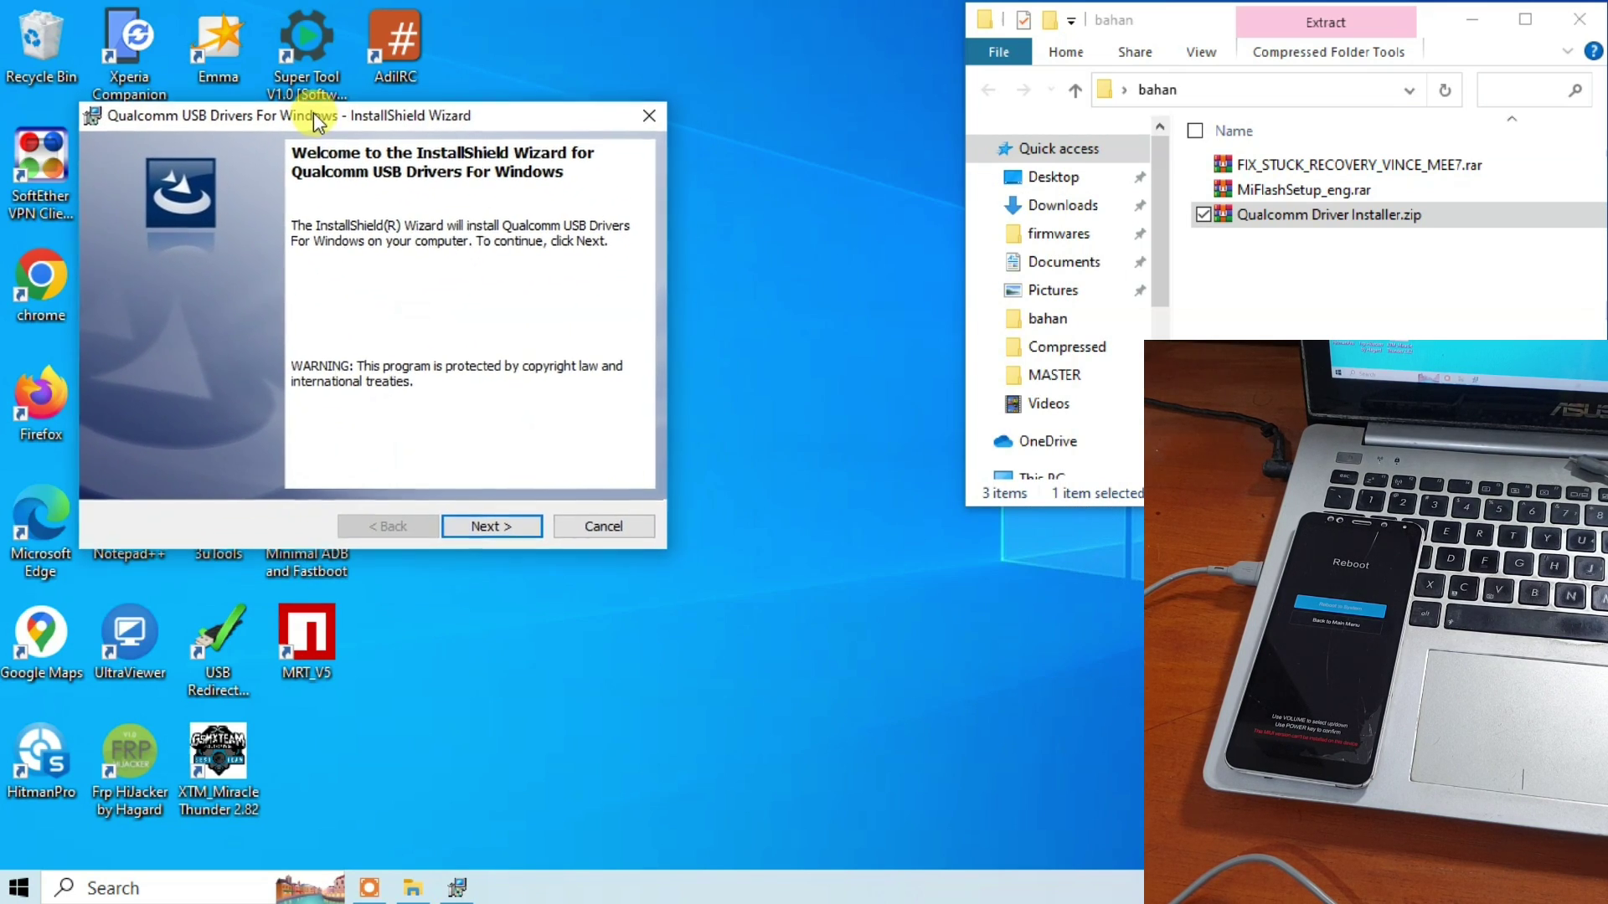
left_click(488, 527)
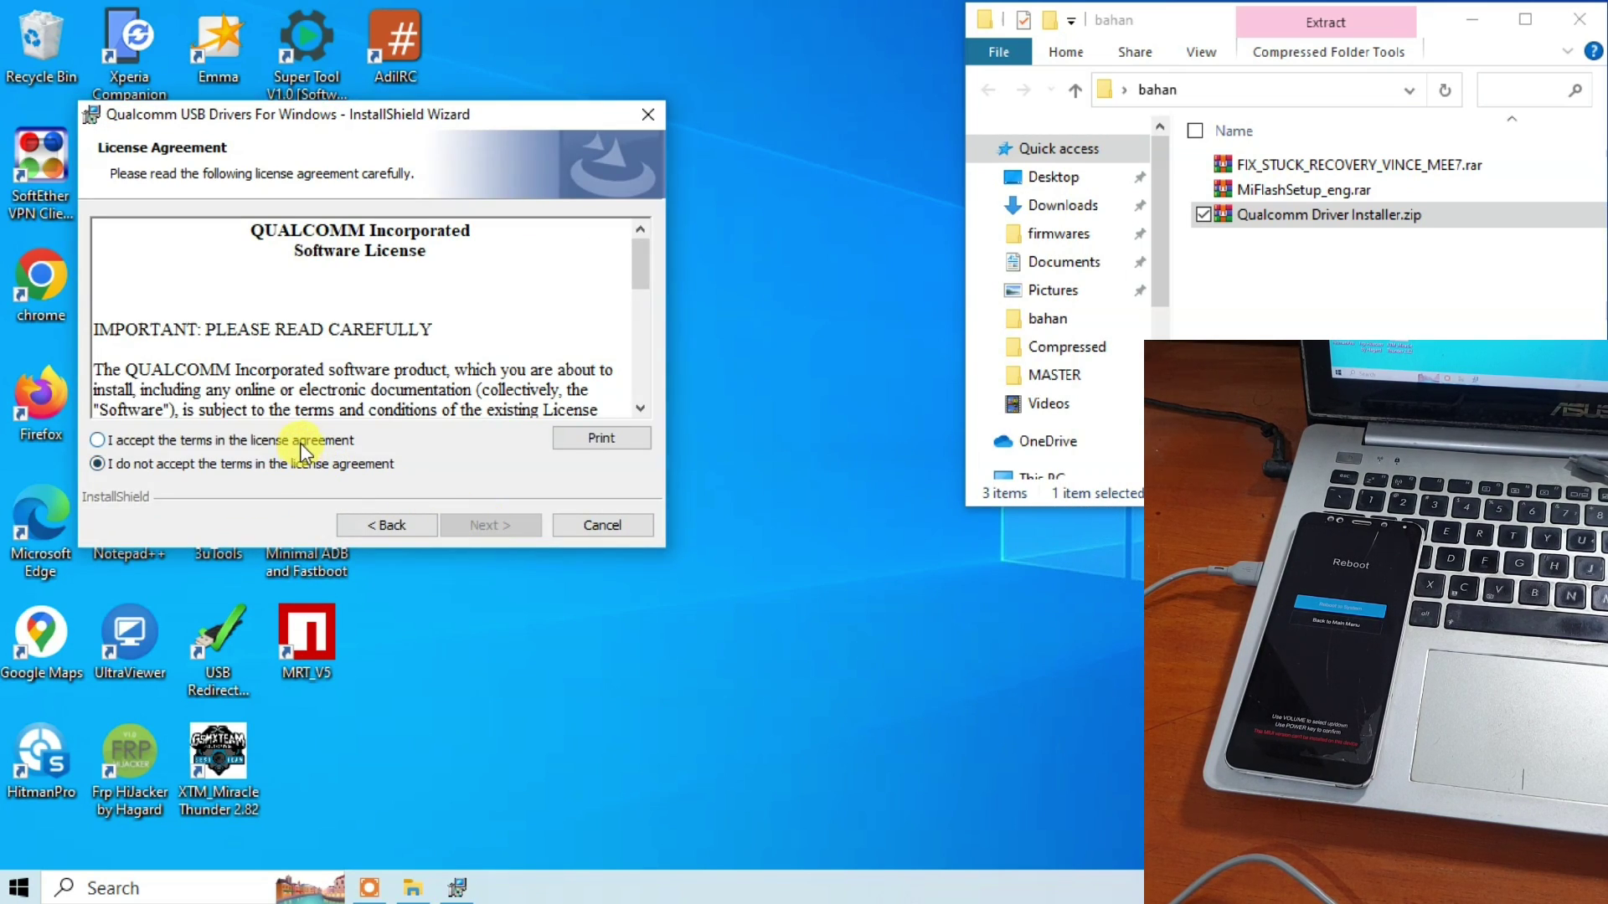
left_click(493, 525)
left_click(504, 524)
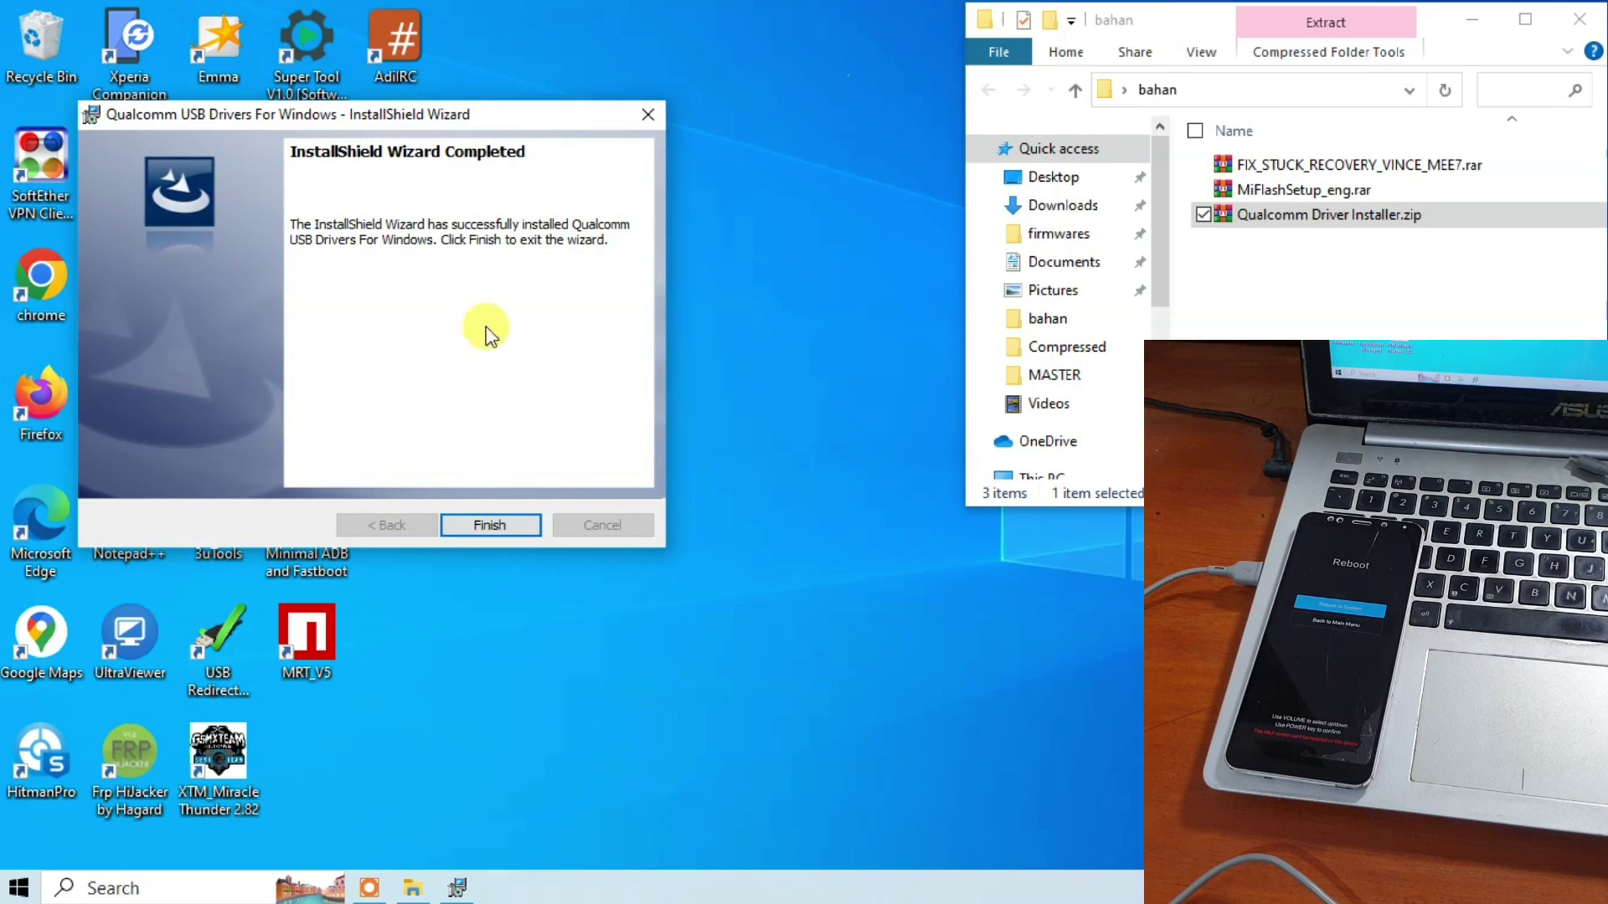
left_click(485, 525)
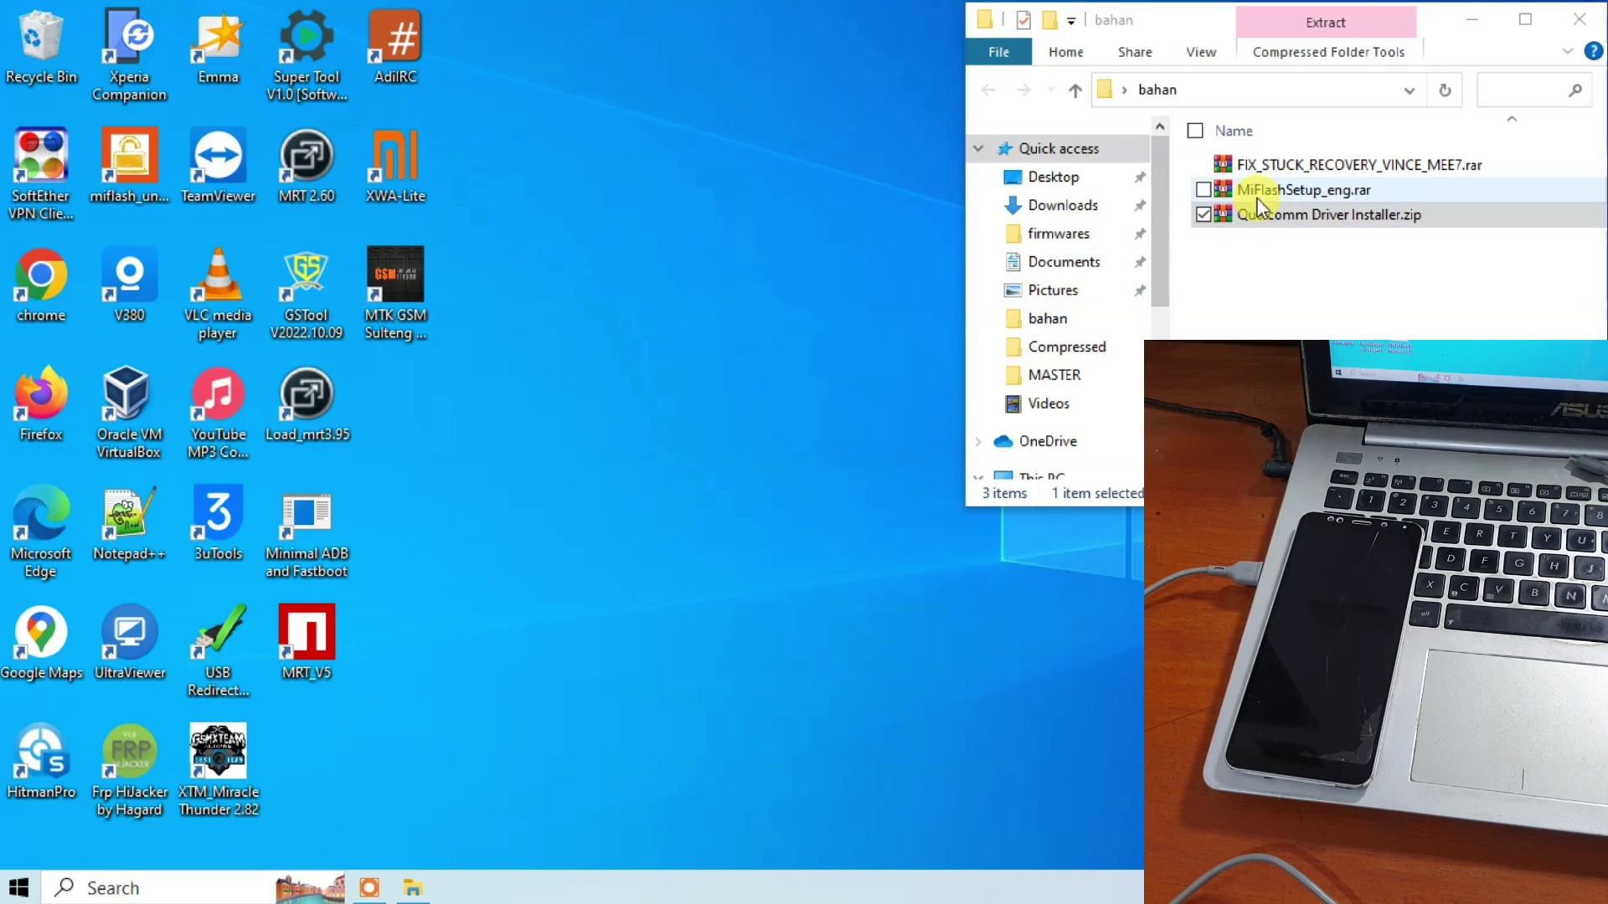
Choose Extract Here for FIX_STUCK_RECOVERY_VINCE_MEE7.rar in the bahan folder.
left_click(1268, 166)
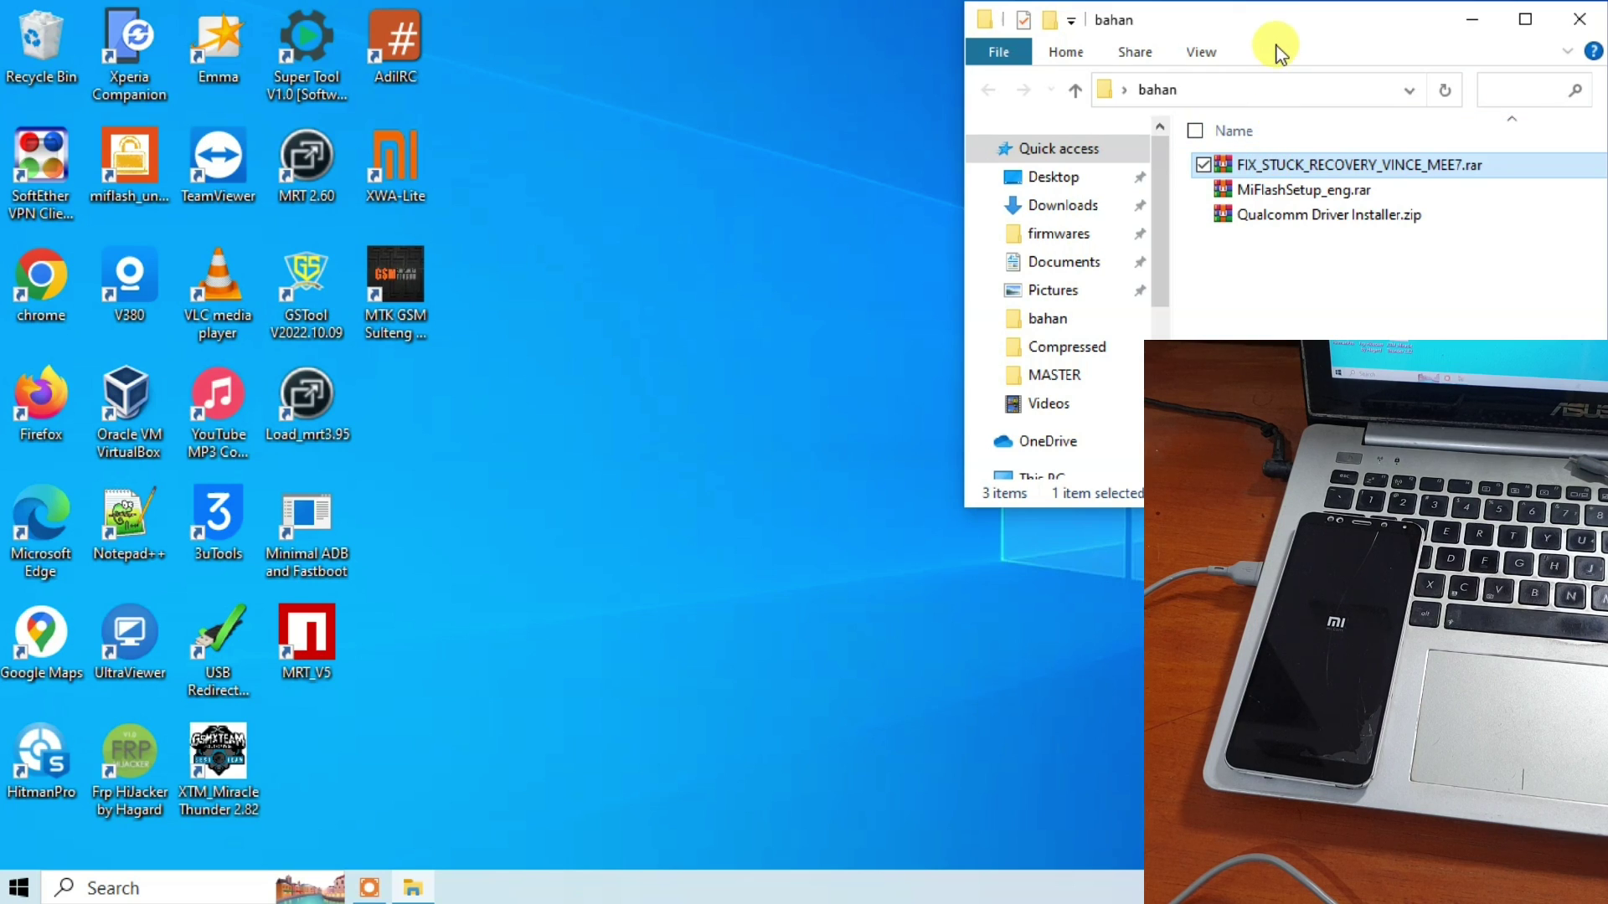
left_click_drag(1287, 29, 821, 31)
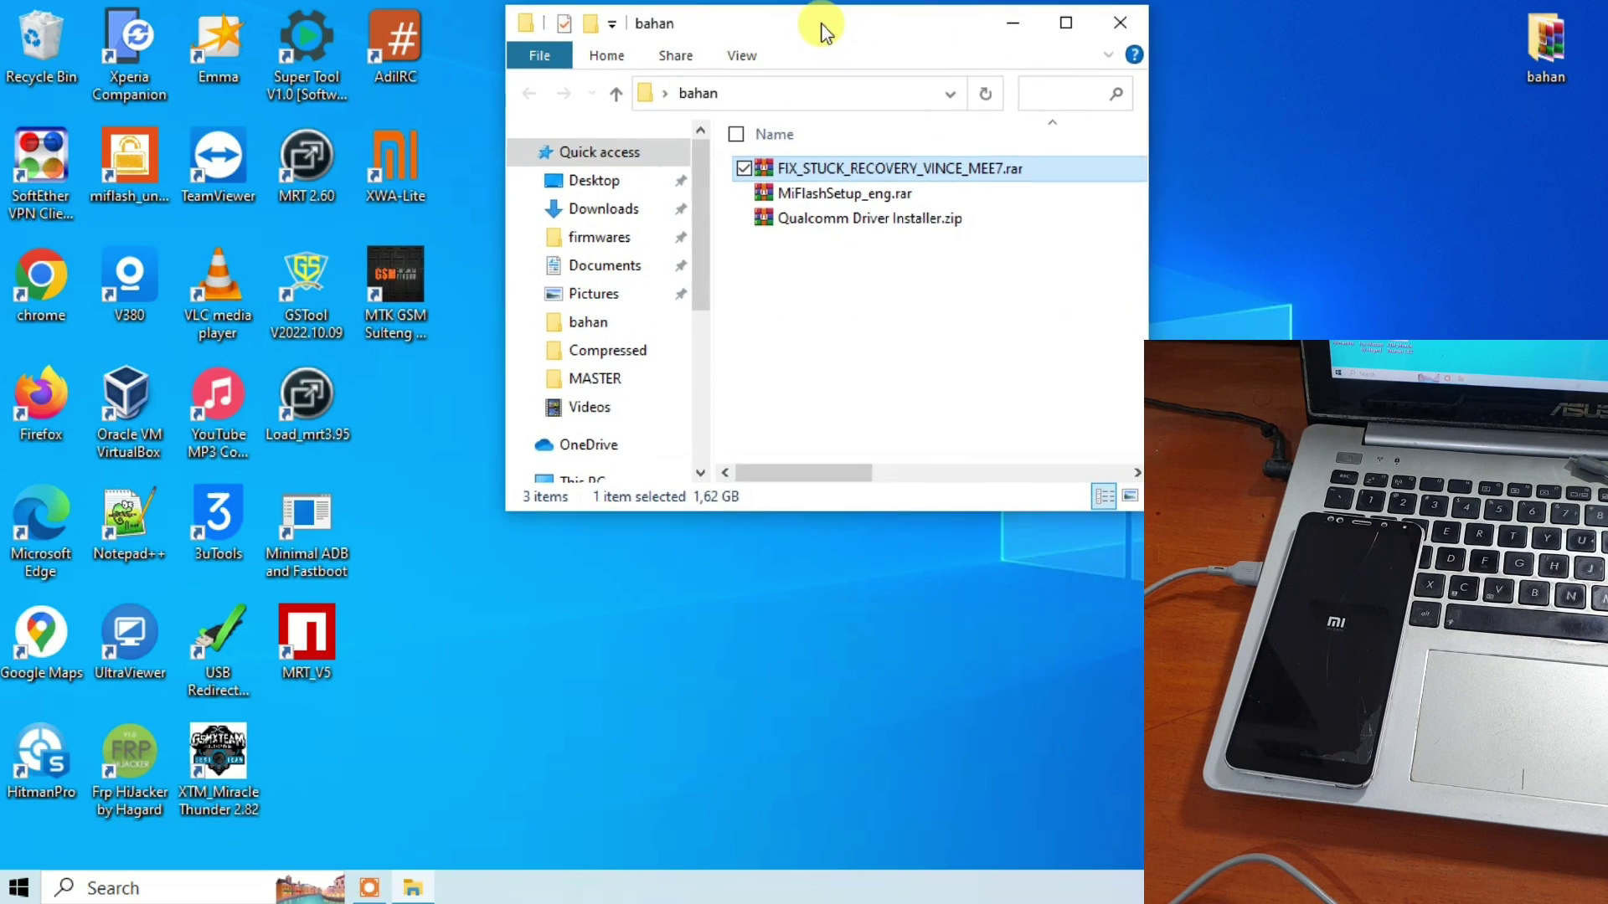
right_click(778, 165)
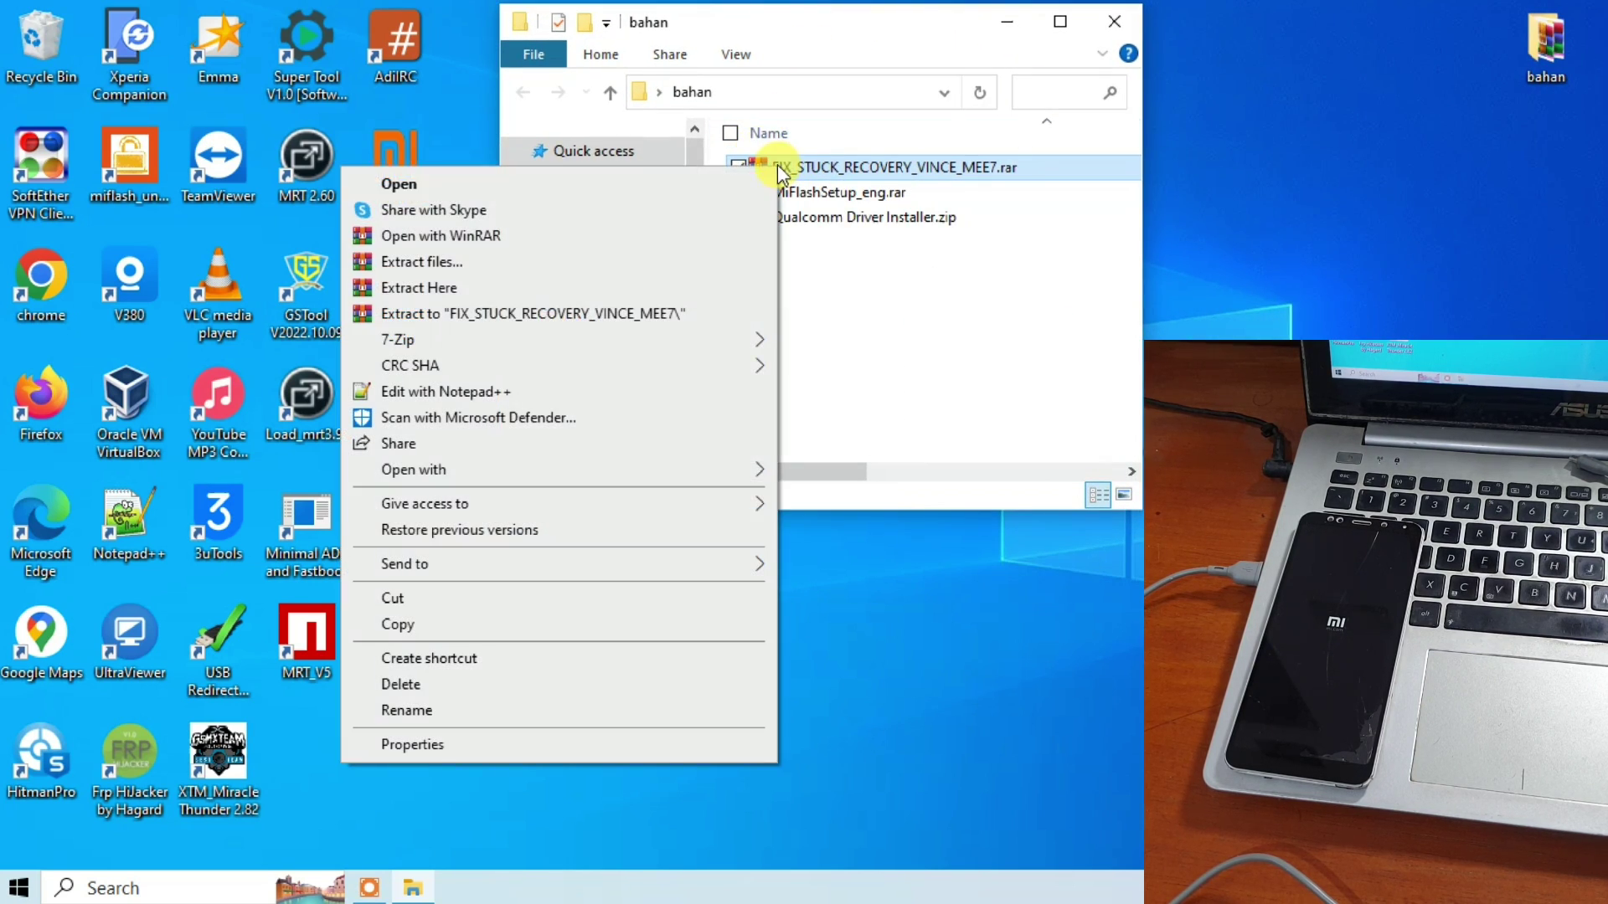
left_click(645, 287)
Enter the archive password and confirm it to start the extraction.
left_click_drag(714, 247, 310, 245)
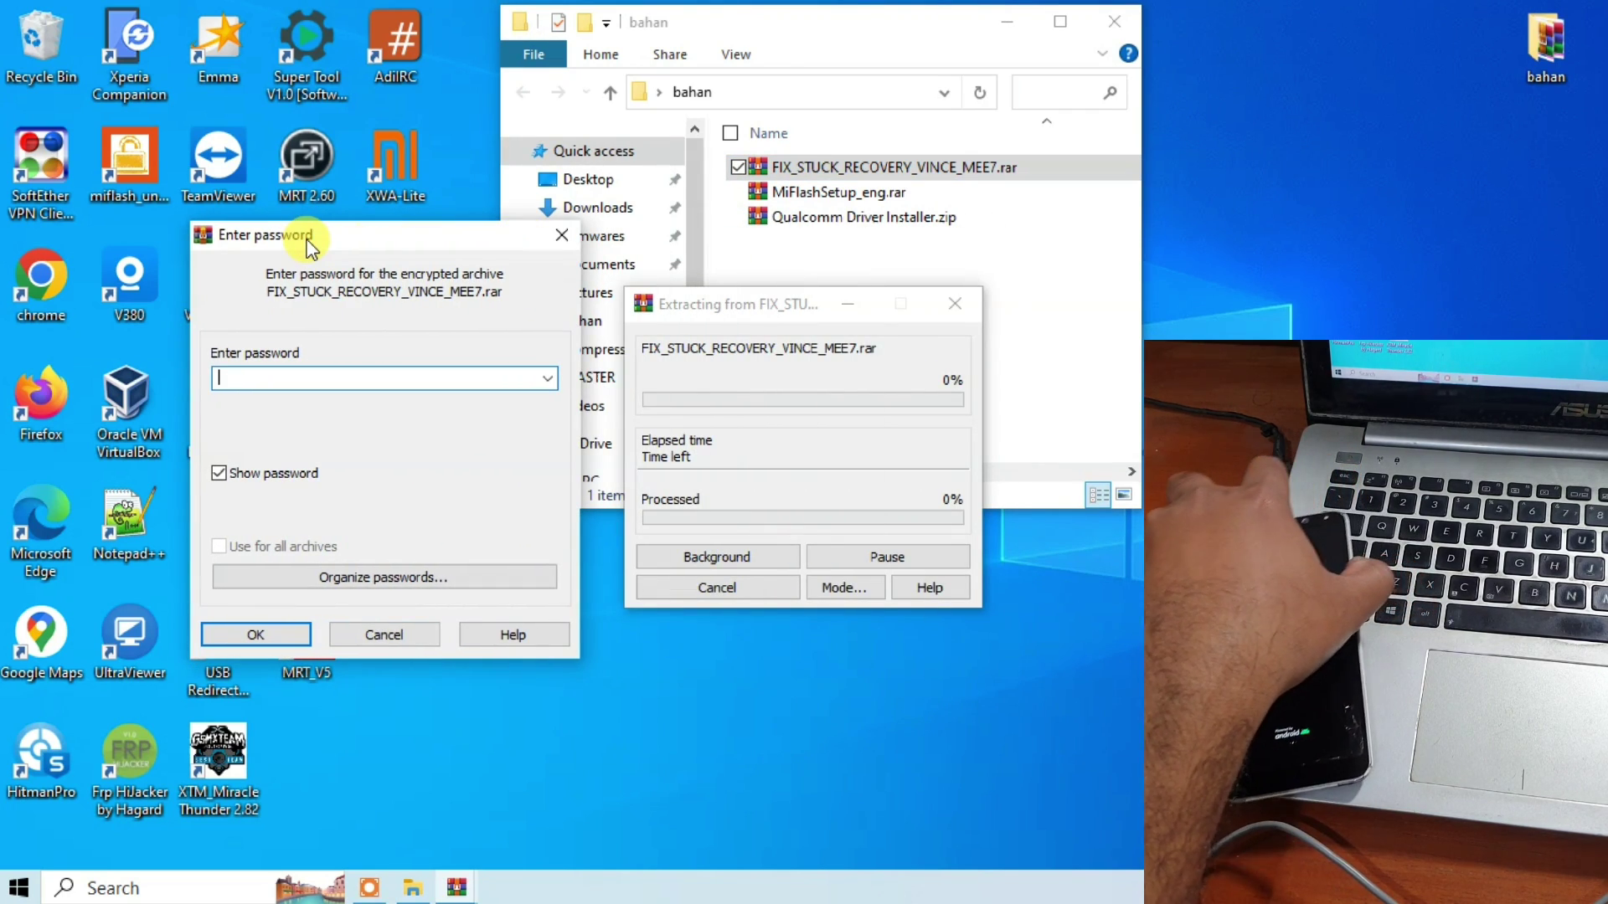
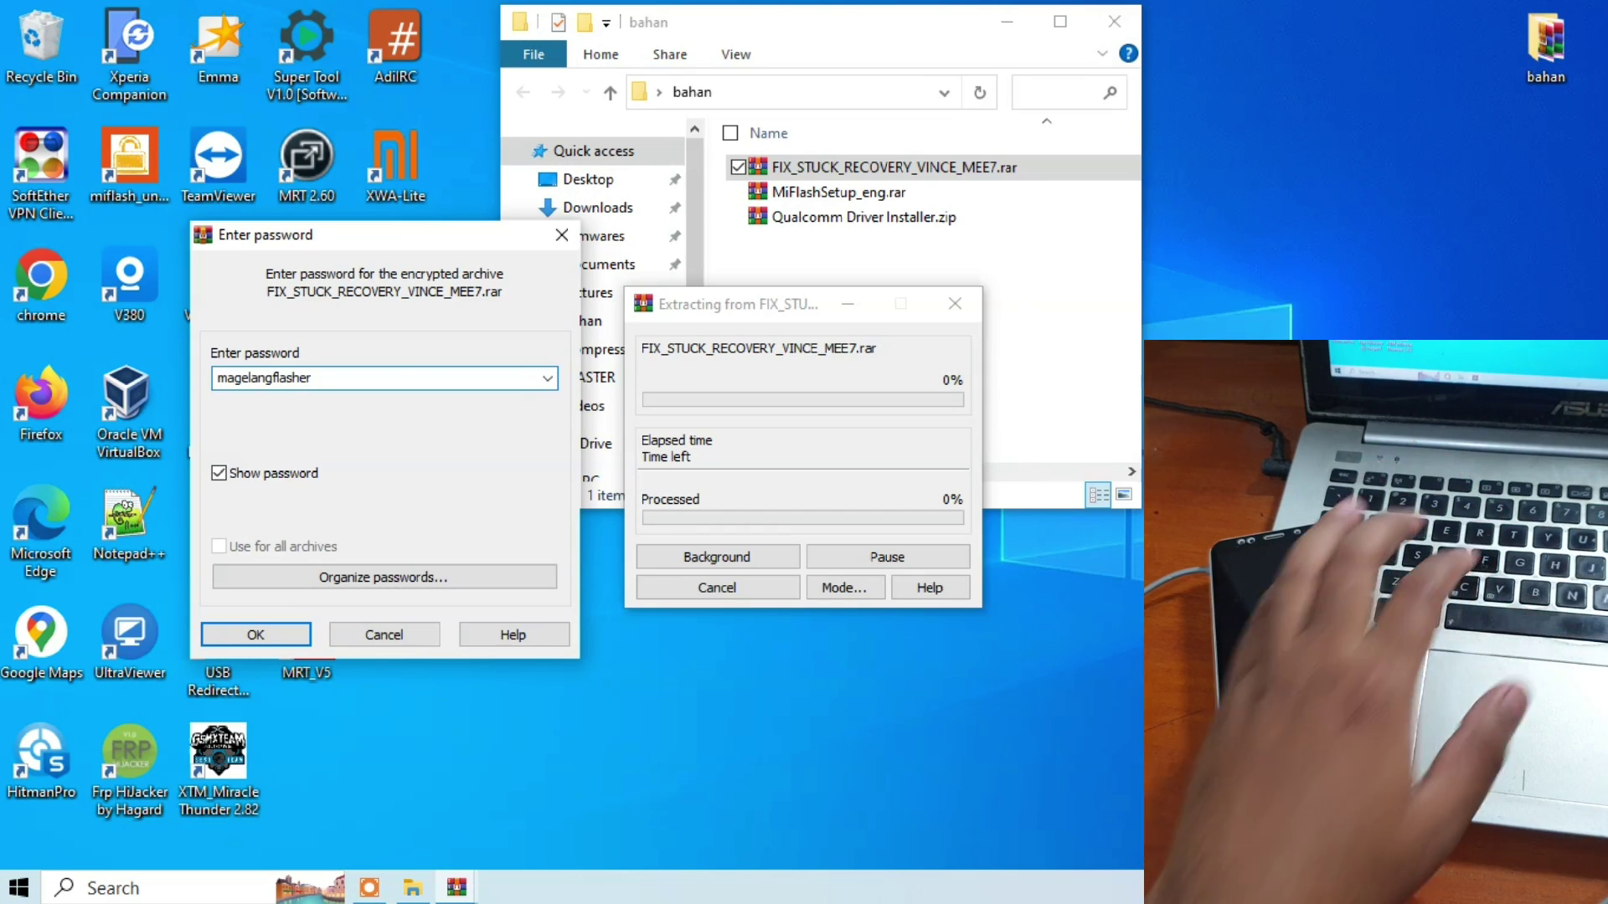
left_click(244, 636)
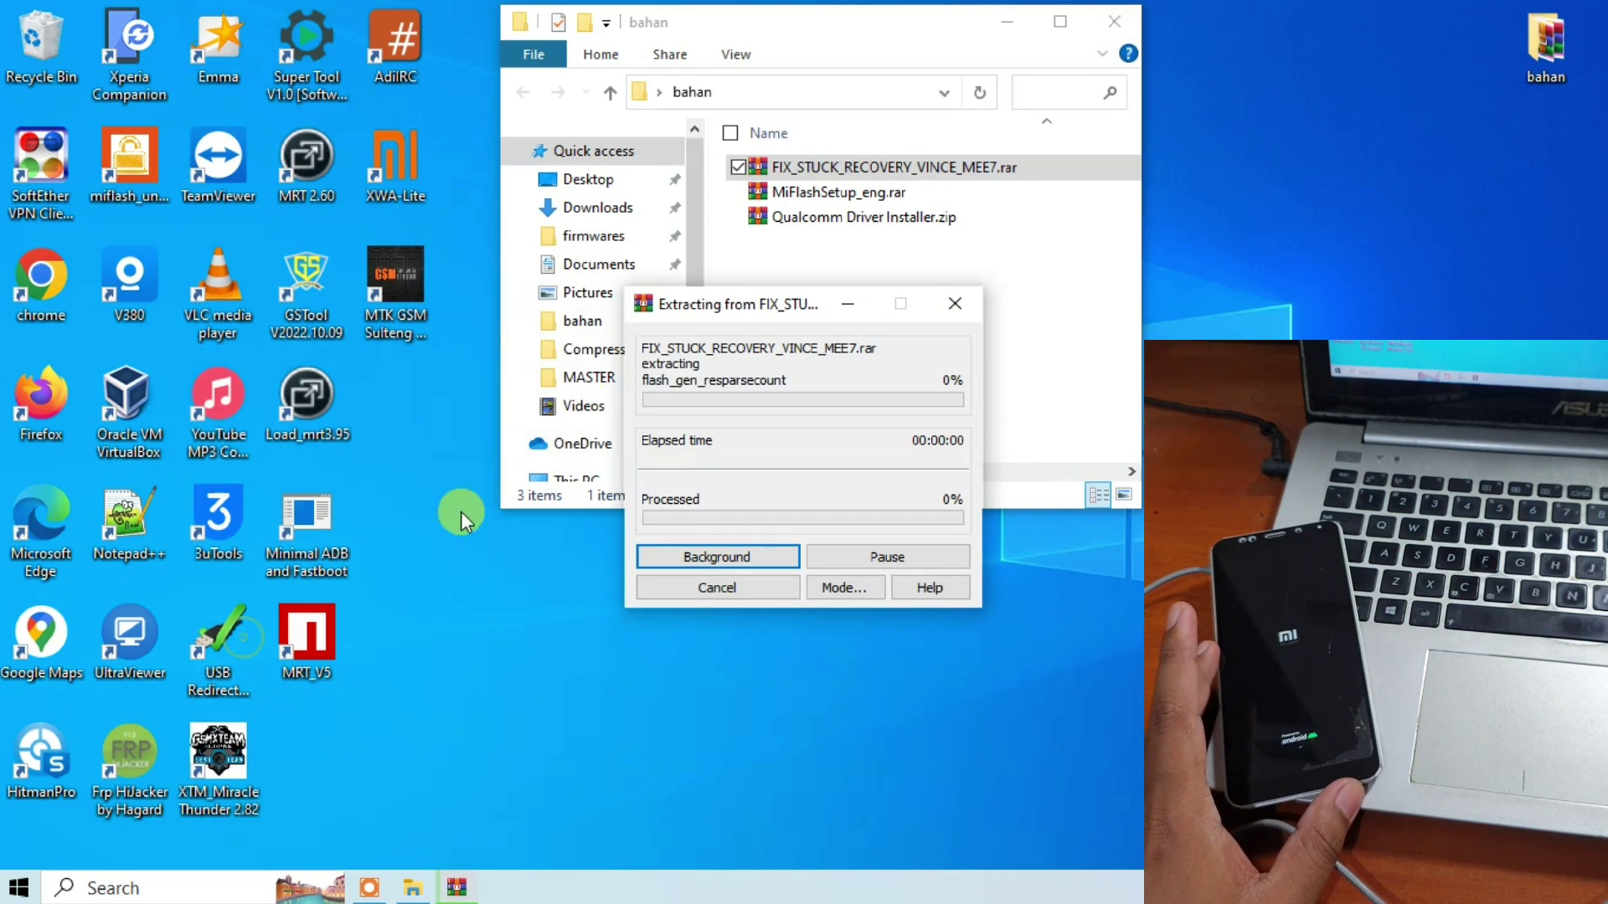
left_click_drag(735, 318, 227, 213)
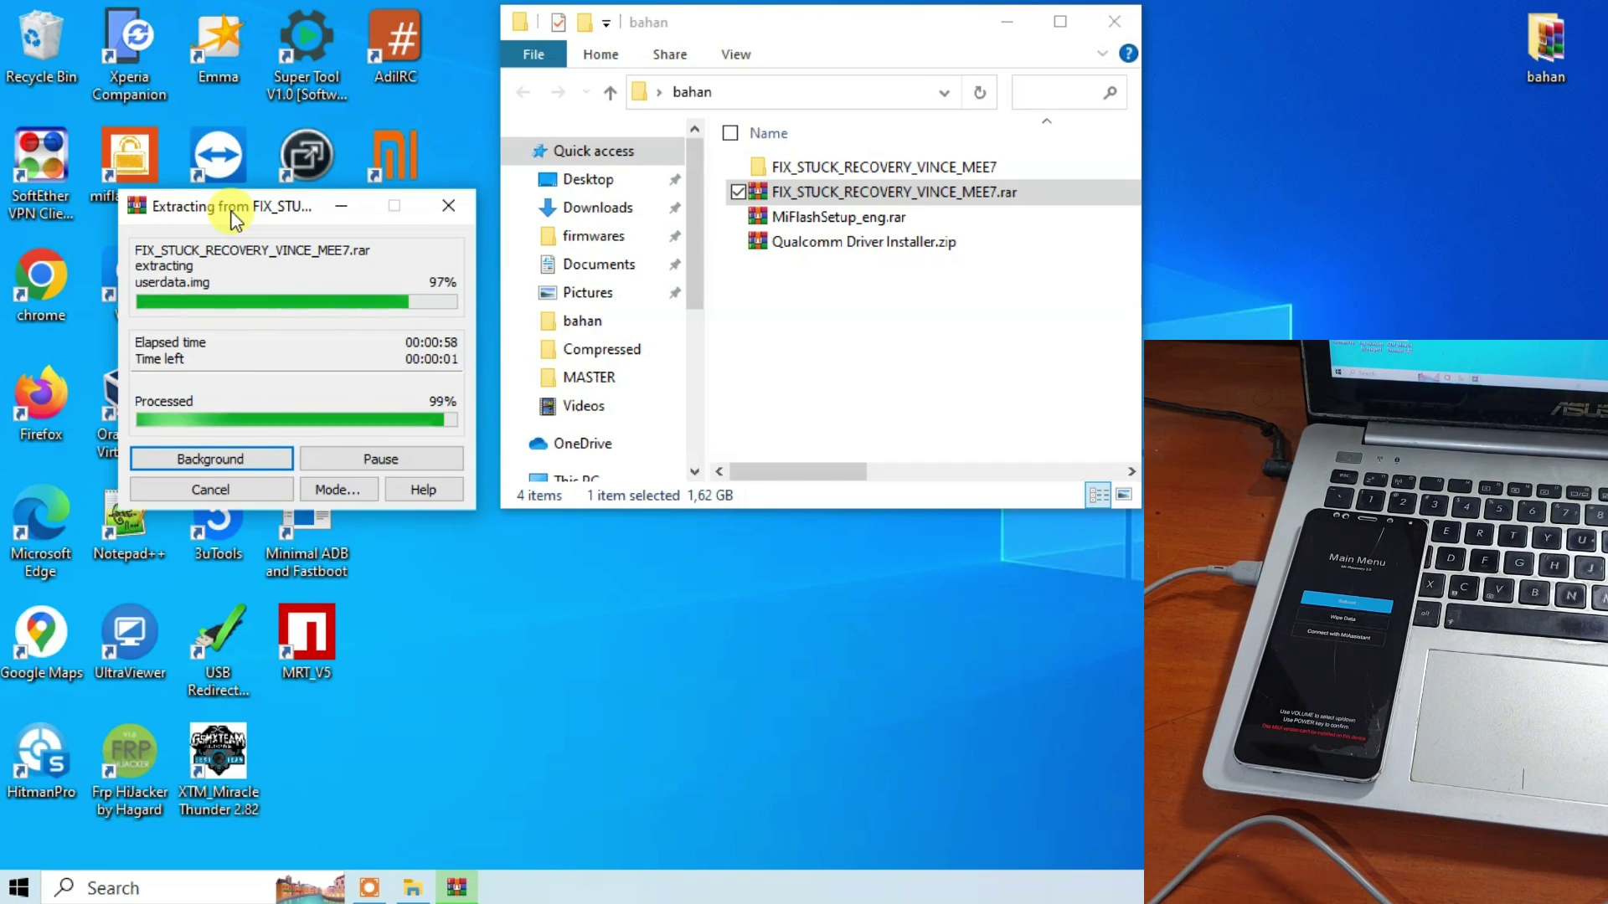
Browse into FIX_STUCK_RECOVERY_VINCE_MEE7's images subfolder to check the extracted firmware files.
left_click(806, 168)
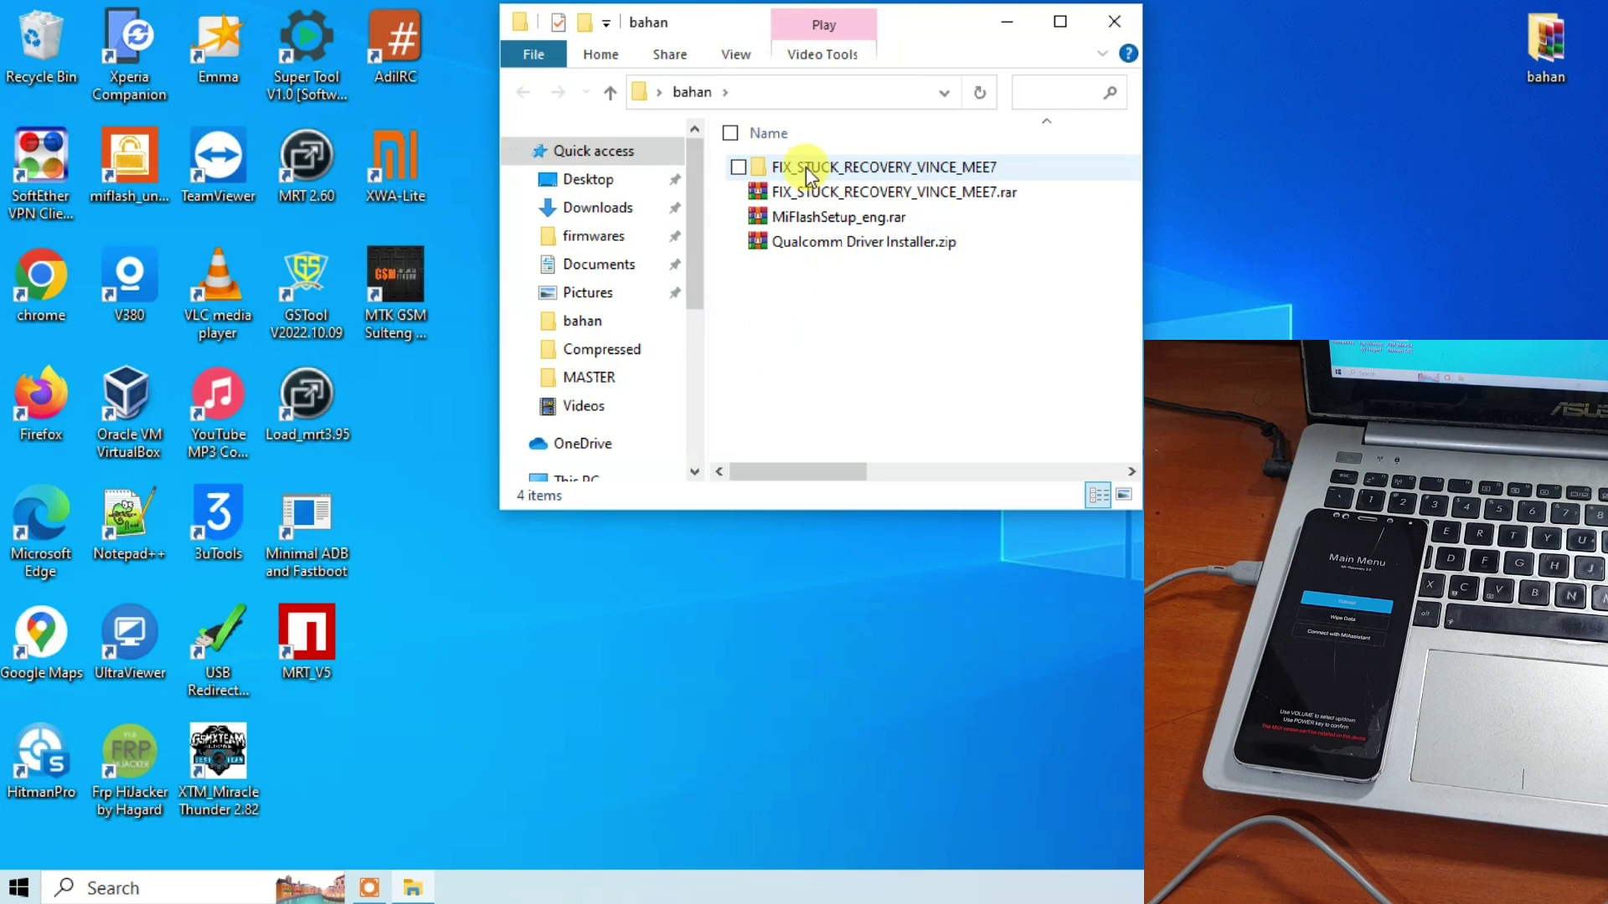
double_click(806, 167)
double_click(796, 168)
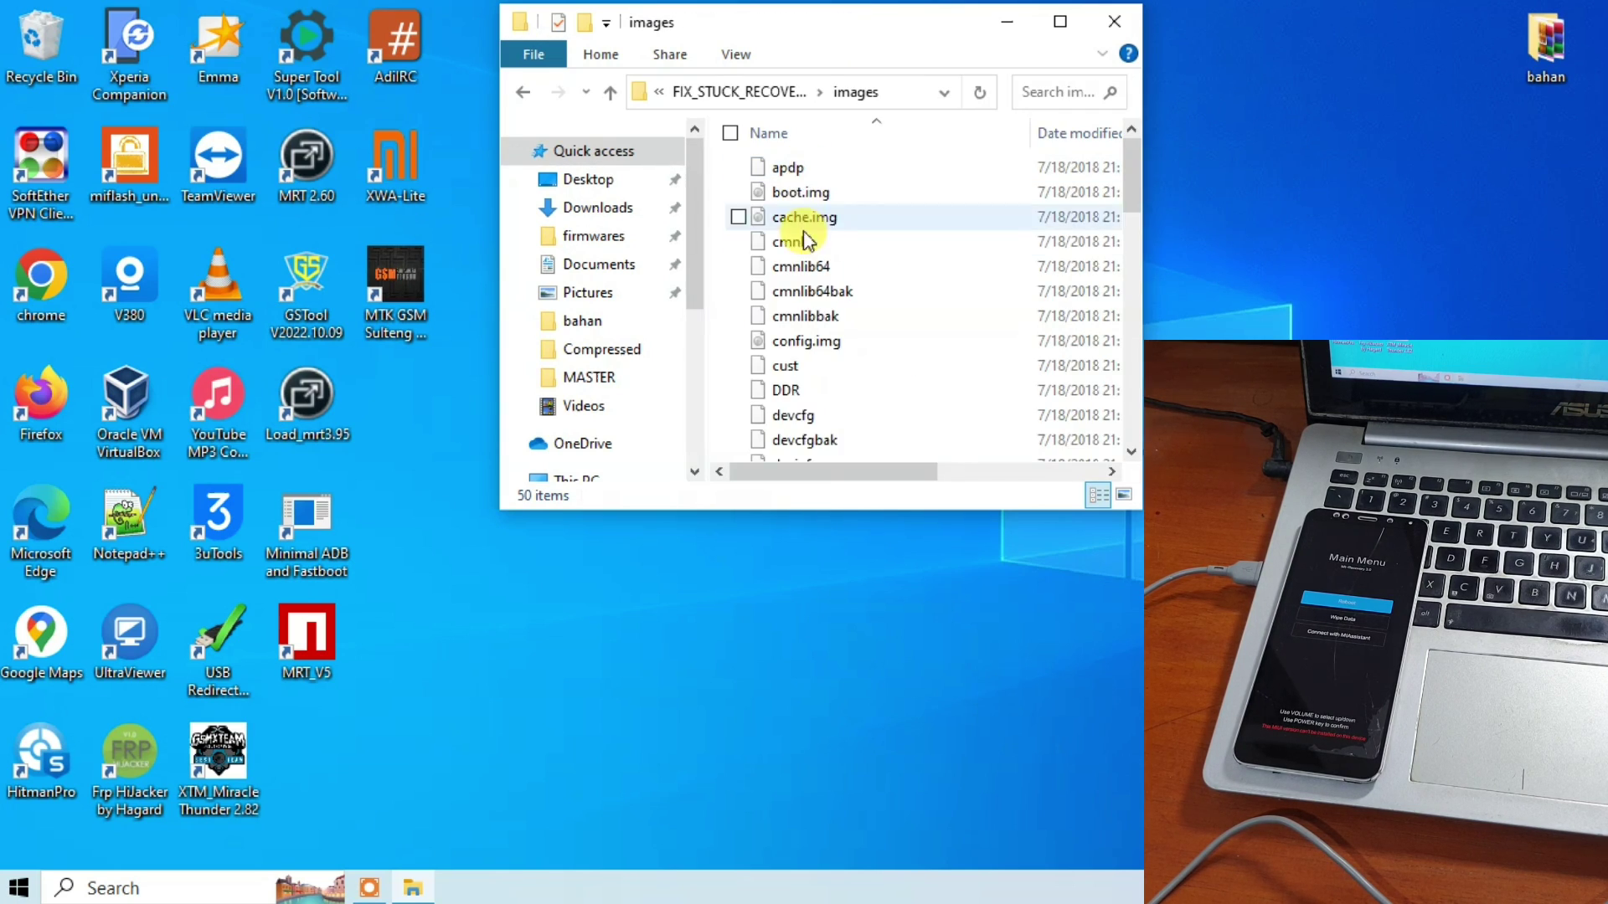
scroll(805, 250, "down", 4)
scroll(806, 249, "down", 5)
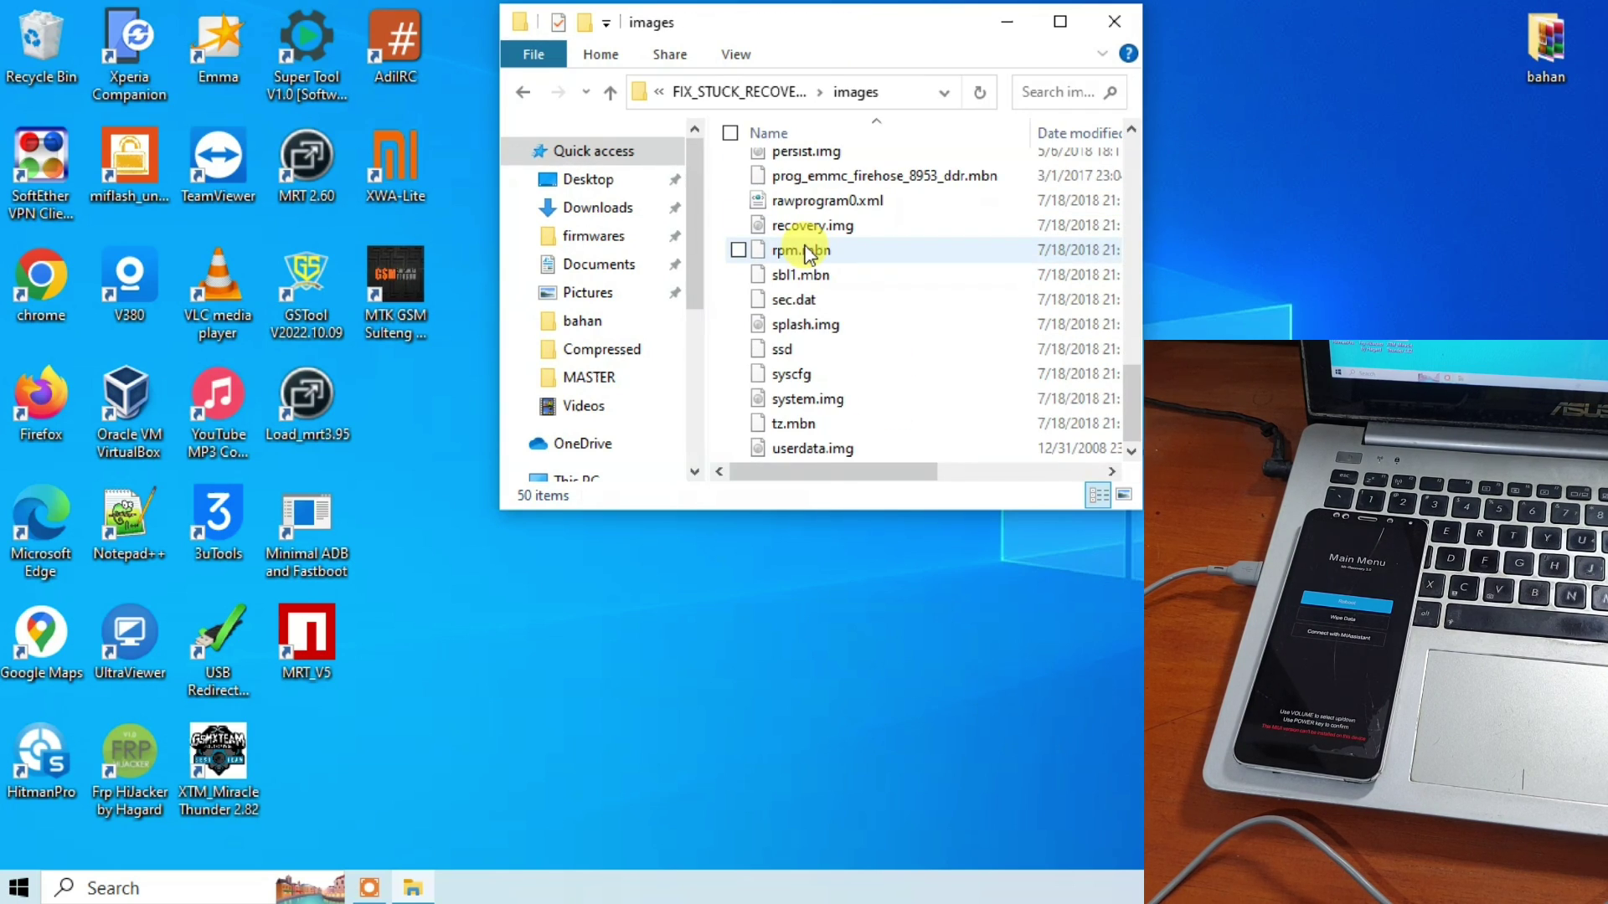
Go back to the bahan folder and select MiFlashSetup_eng.rar.
left_click(525, 94)
left_click(525, 95)
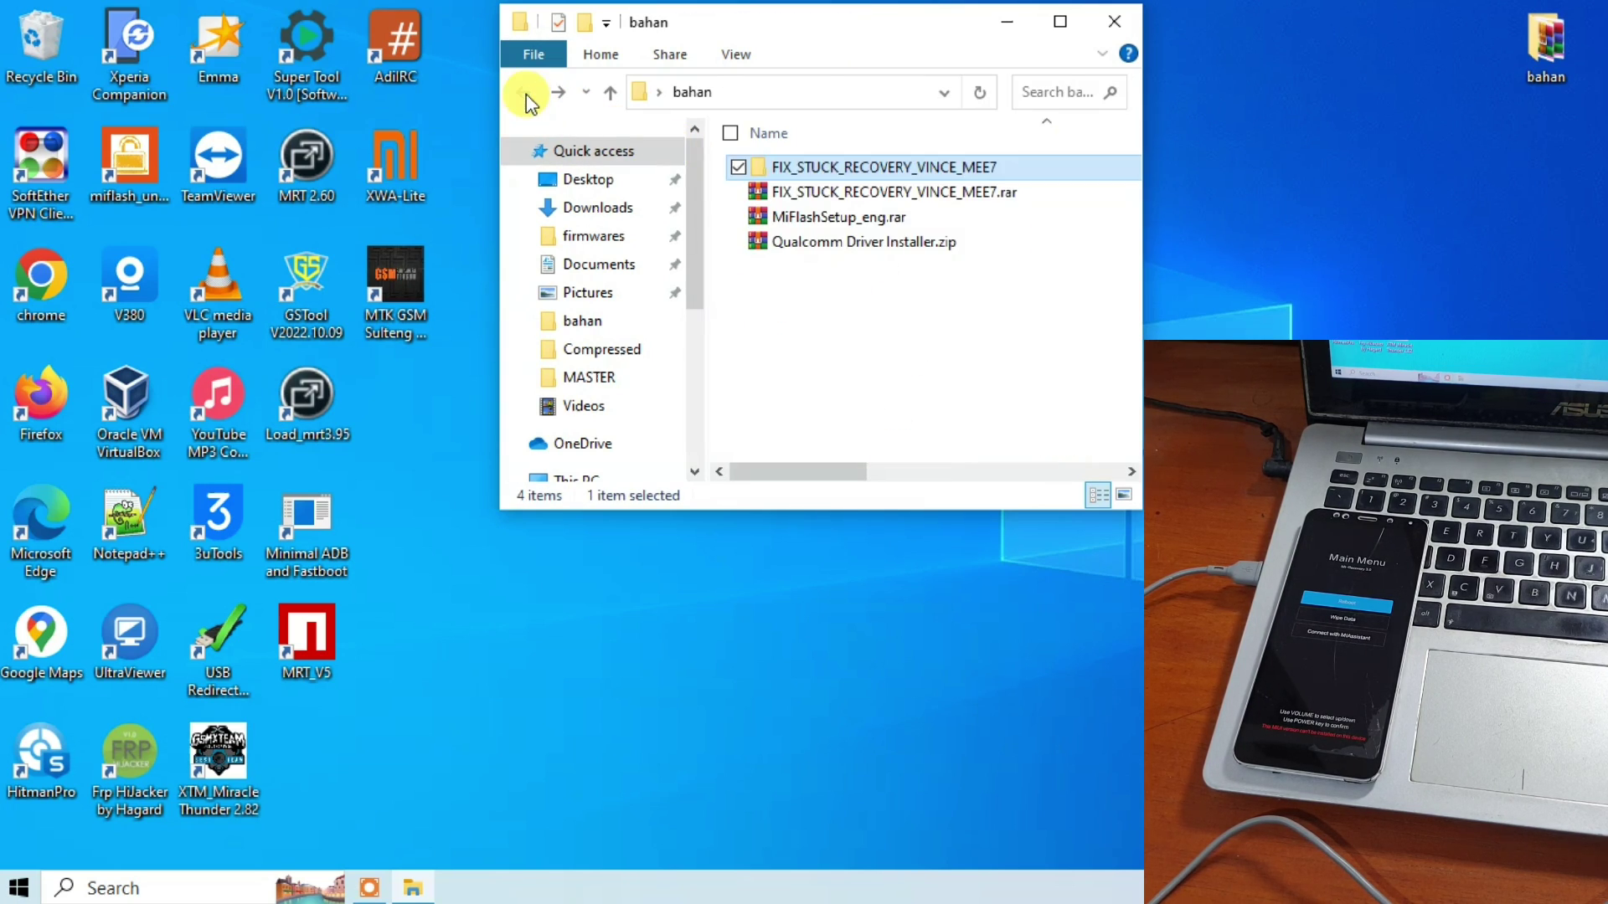
left_click(829, 220)
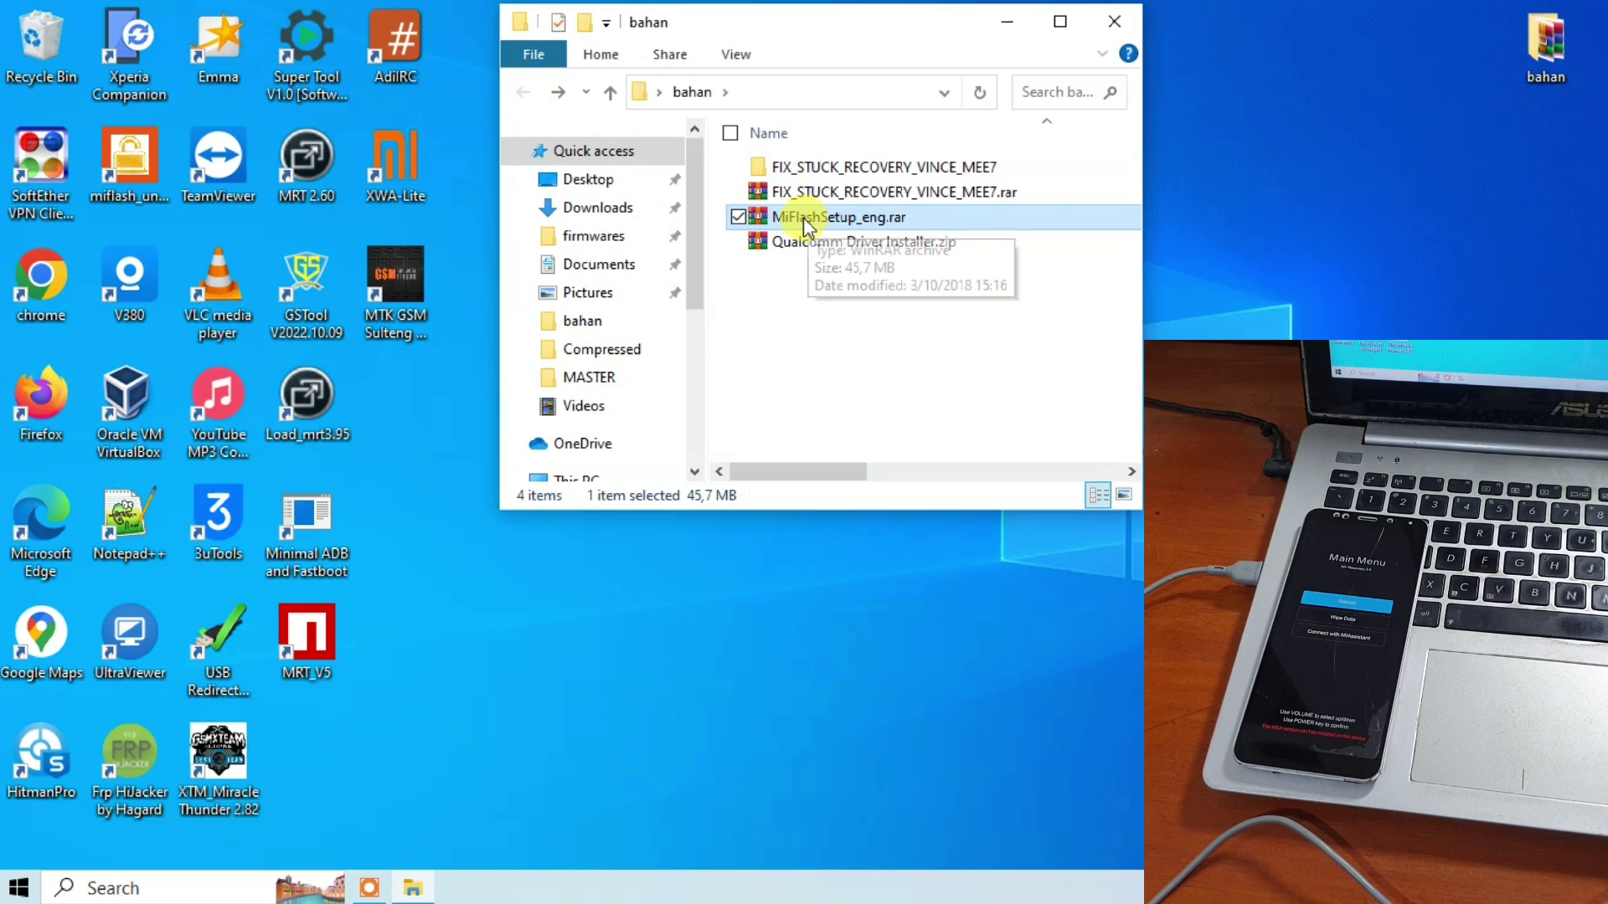
Run MiFlashSetup_eng.msi from the MiFlashSetup_eng.rar archive and close WinRAR.
double_click(791, 218)
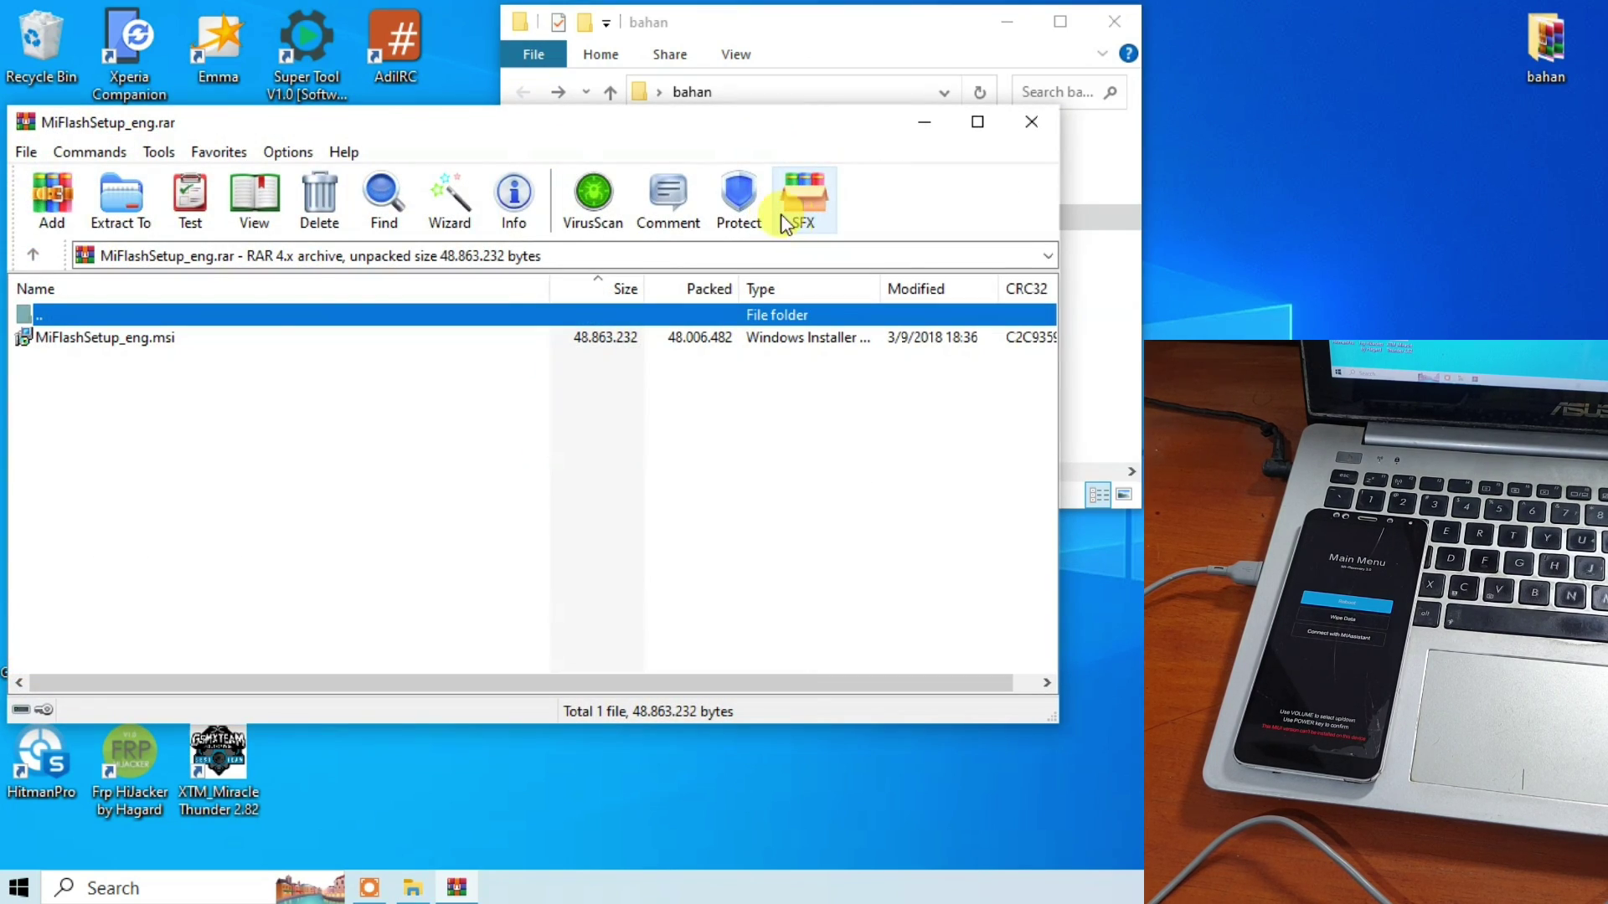
left_click_drag(669, 33, 1125, 30)
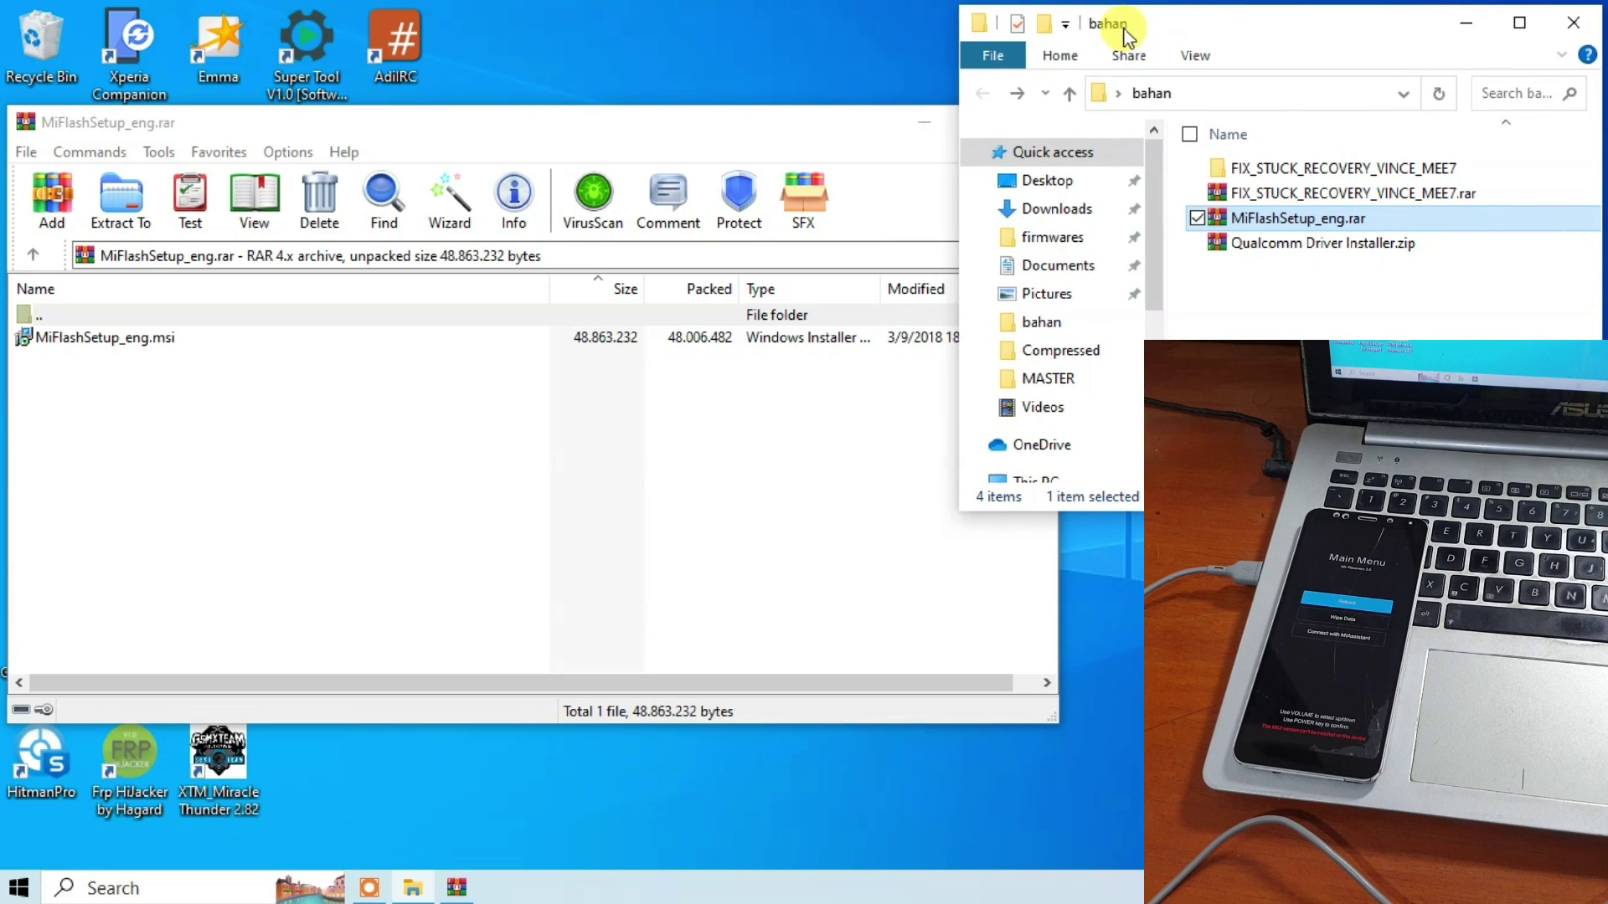
double_click(94, 339)
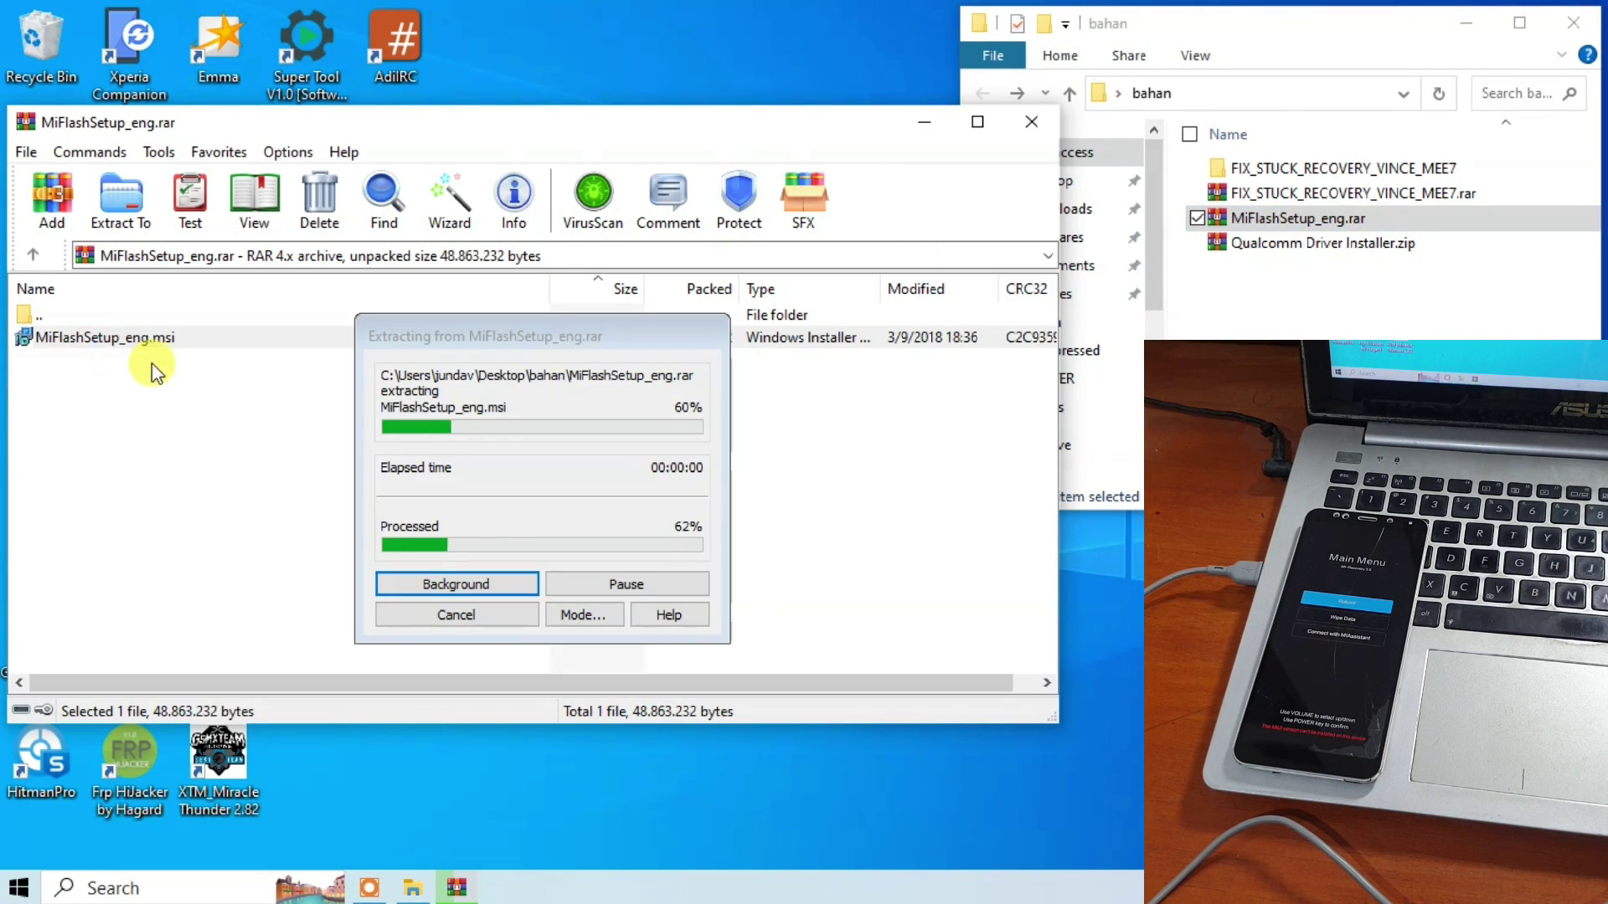
left_click(1032, 124)
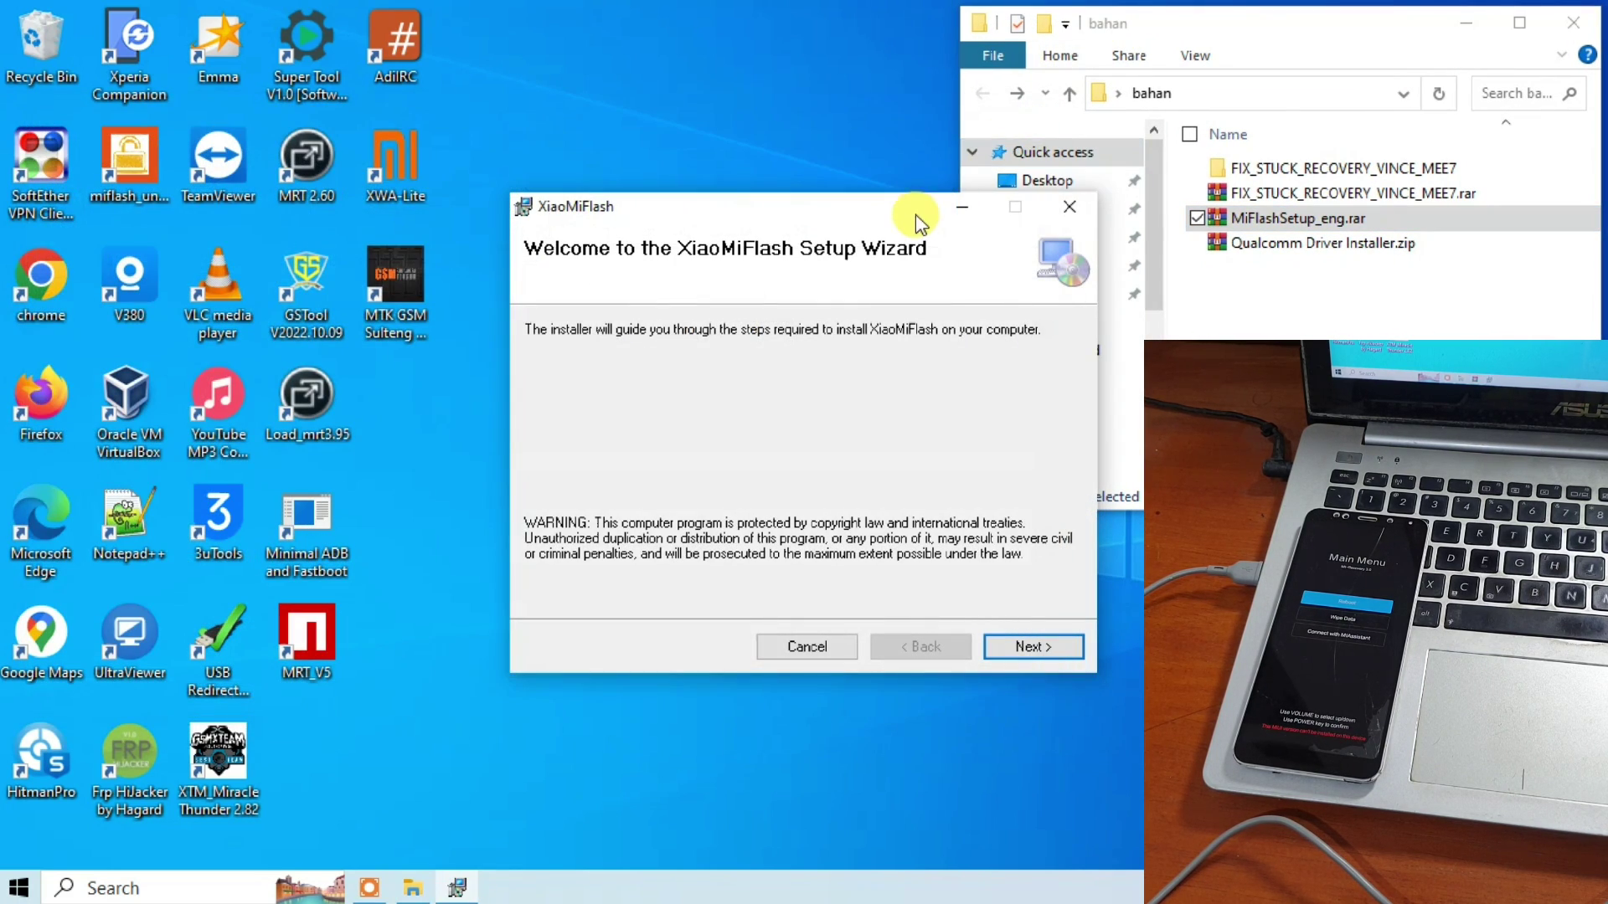
Install XiaoMiFlash for Everyone into C:\XiaoMi\XiaoMiFlash\ and close the finished setup.
left_click_drag(915, 215, 418, 151)
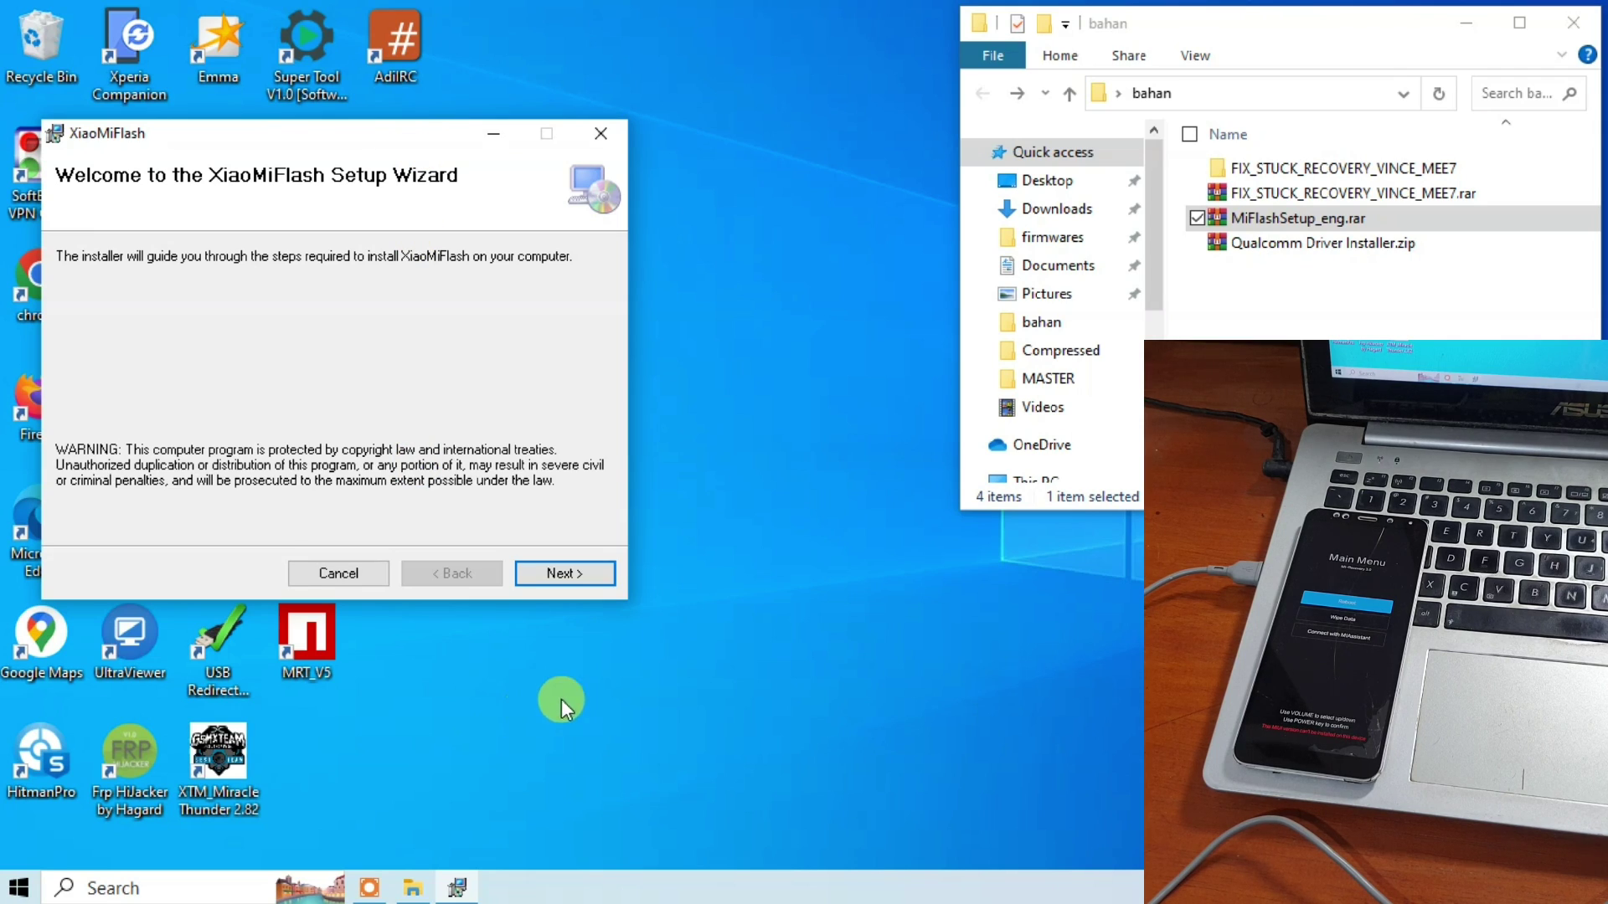
left_click(566, 575)
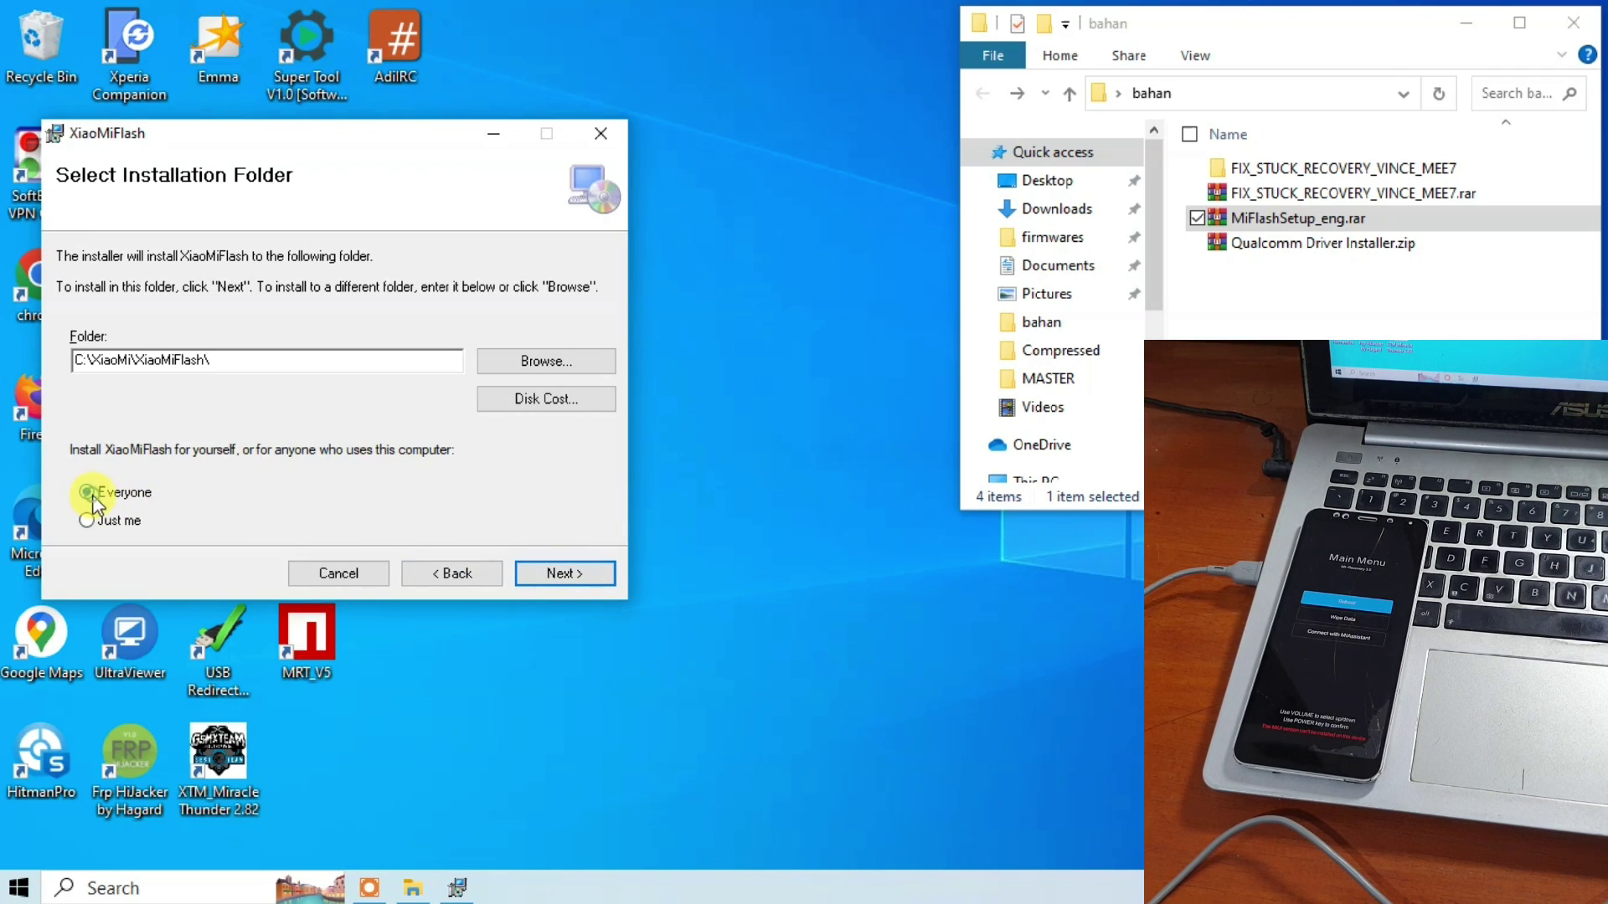
left_click(583, 575)
left_click(581, 577)
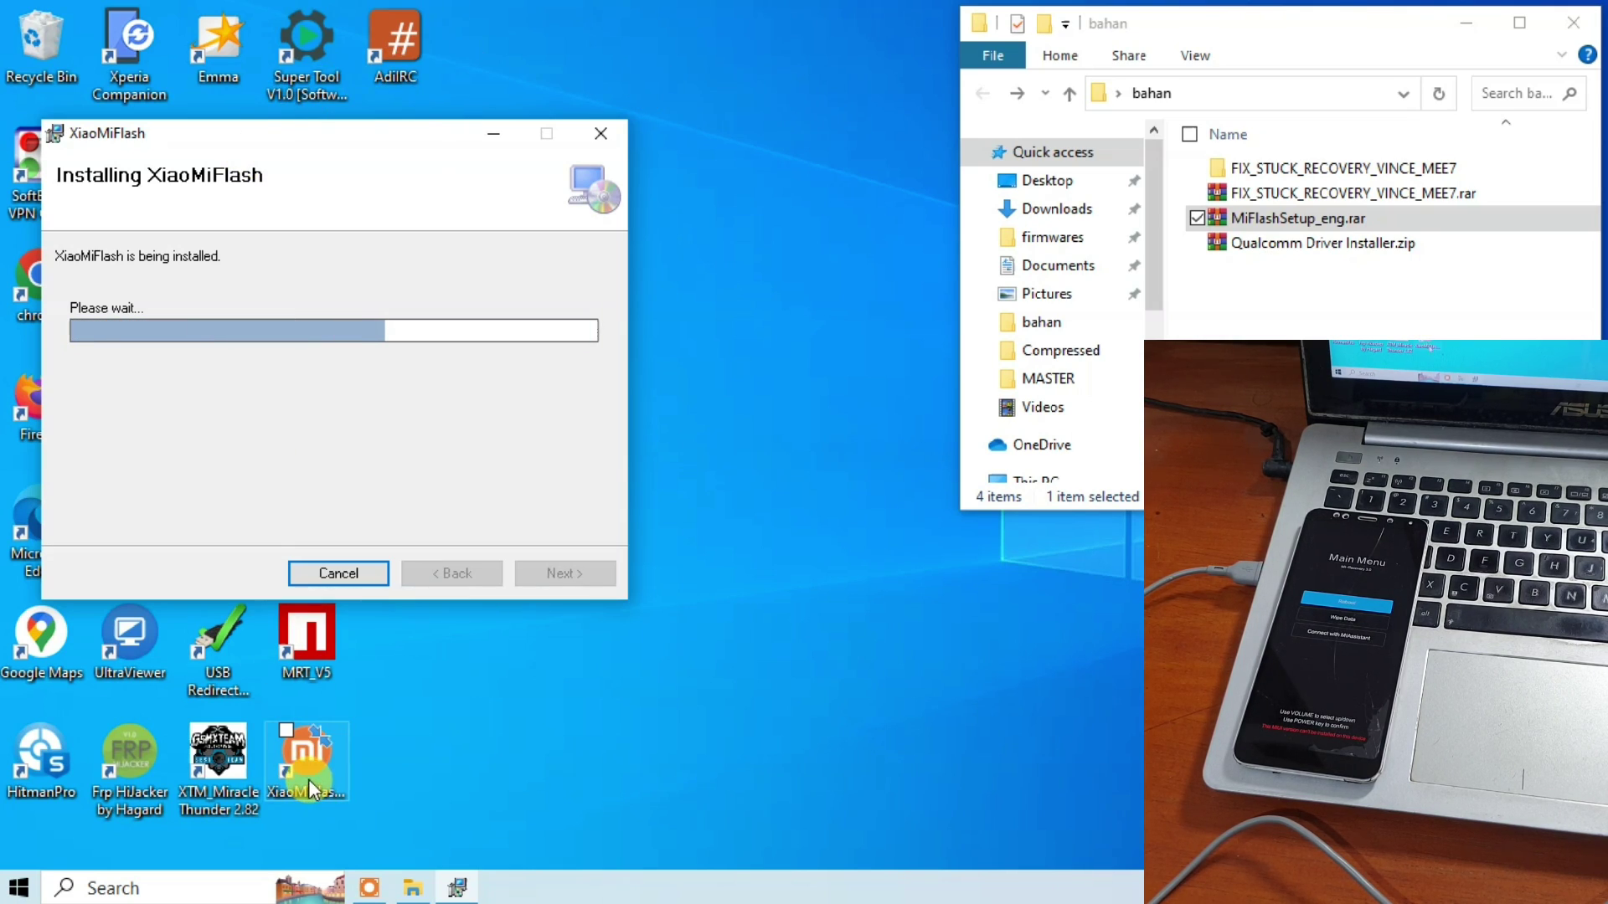
left_click(304, 772)
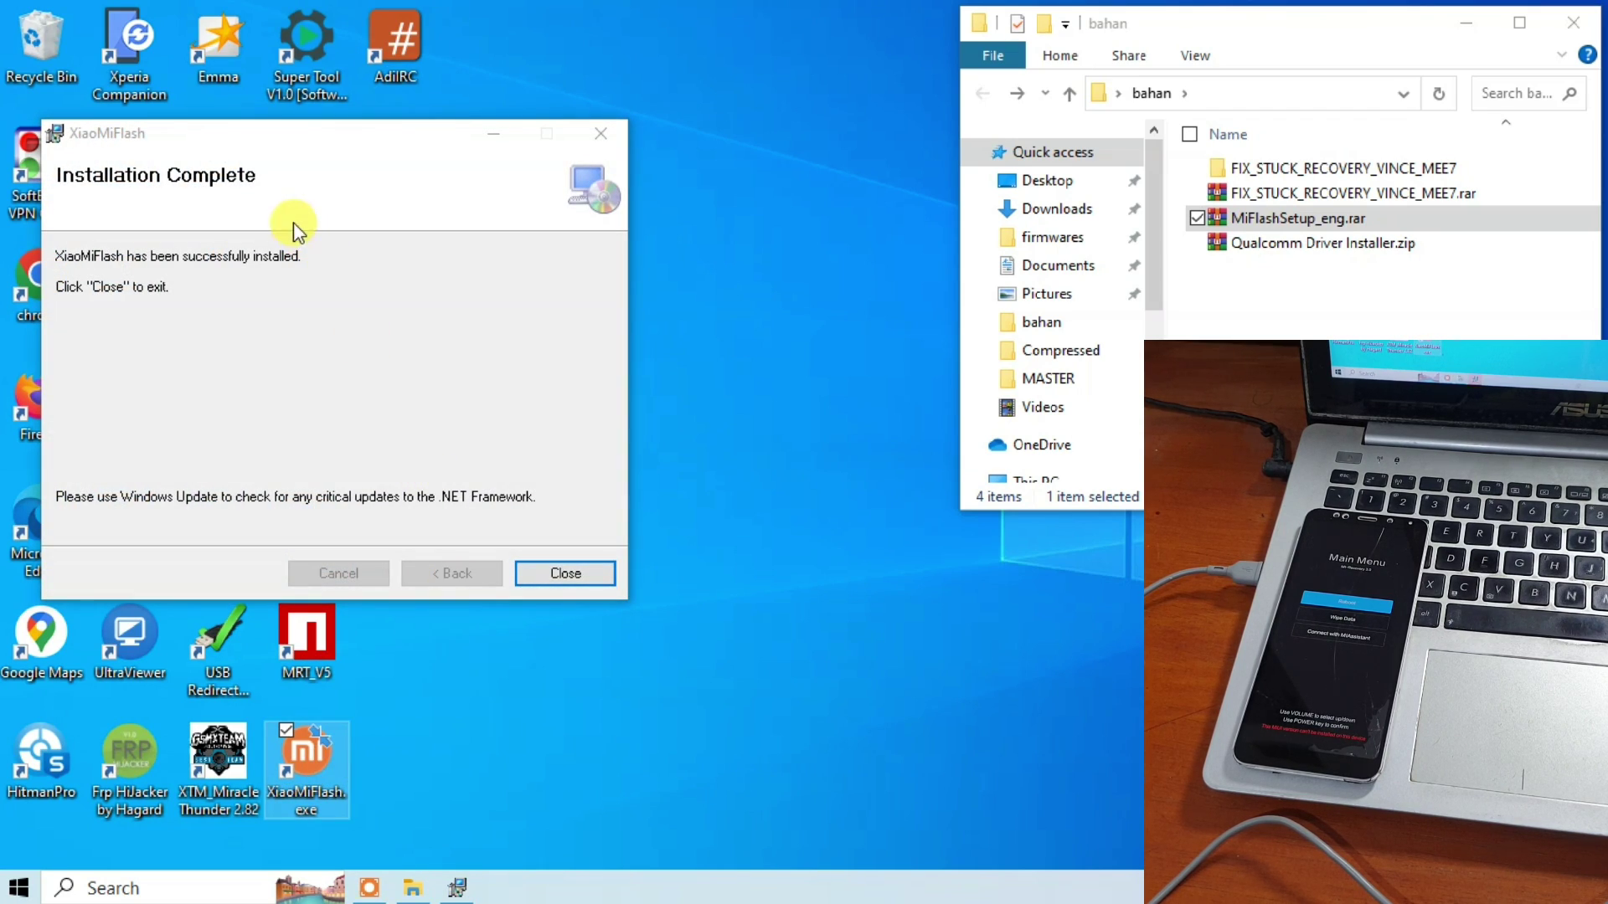
left_click(82, 180)
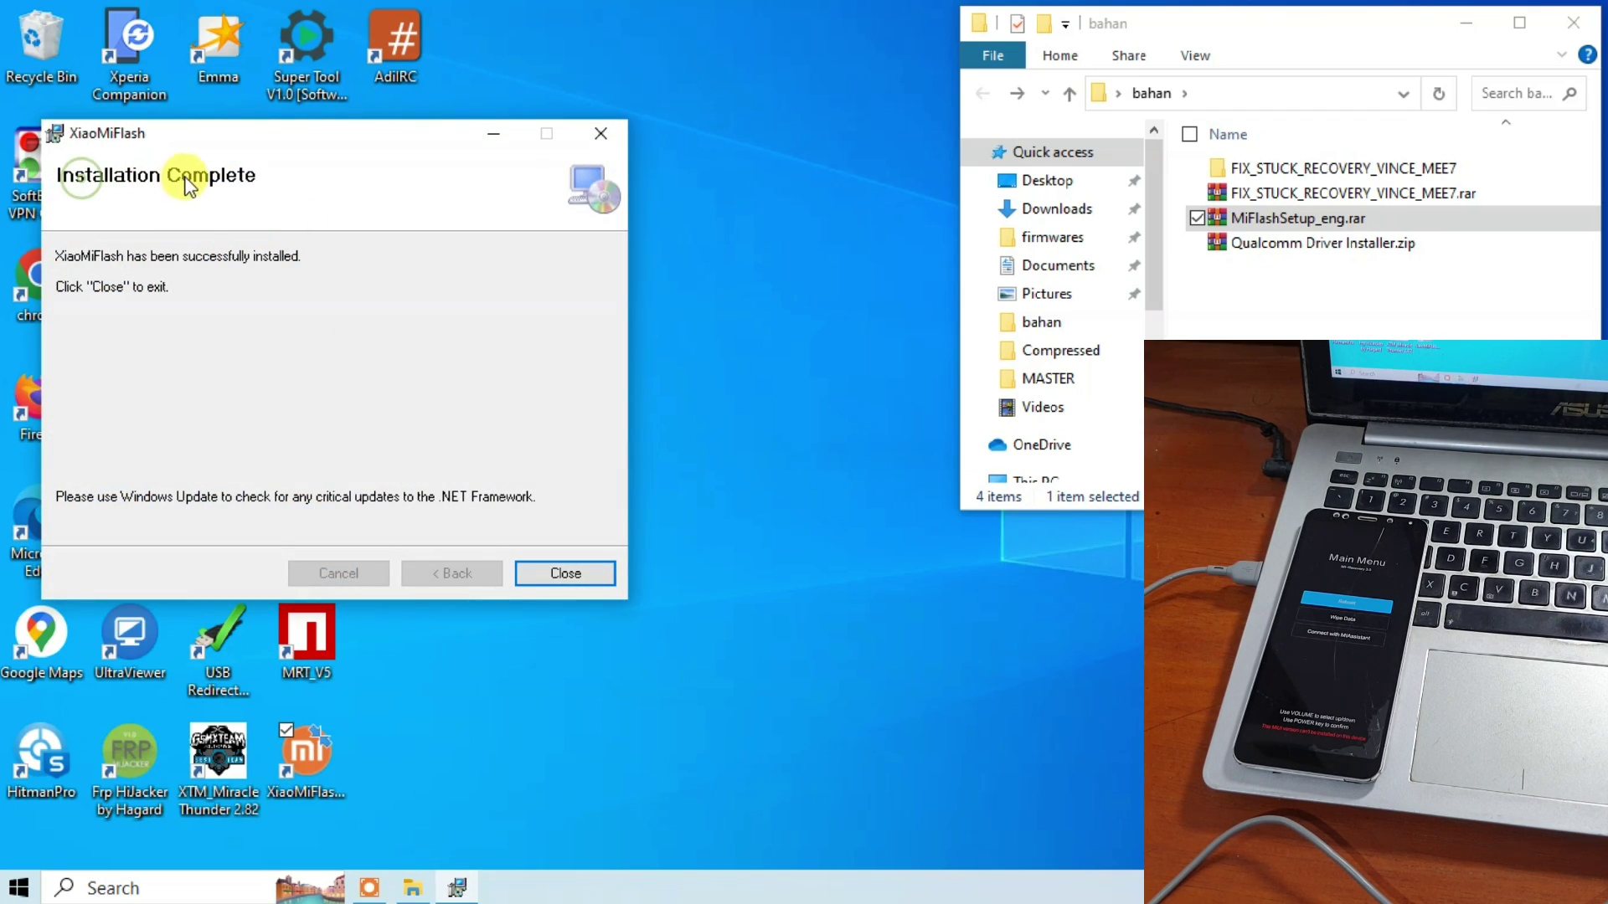
left_click(563, 575)
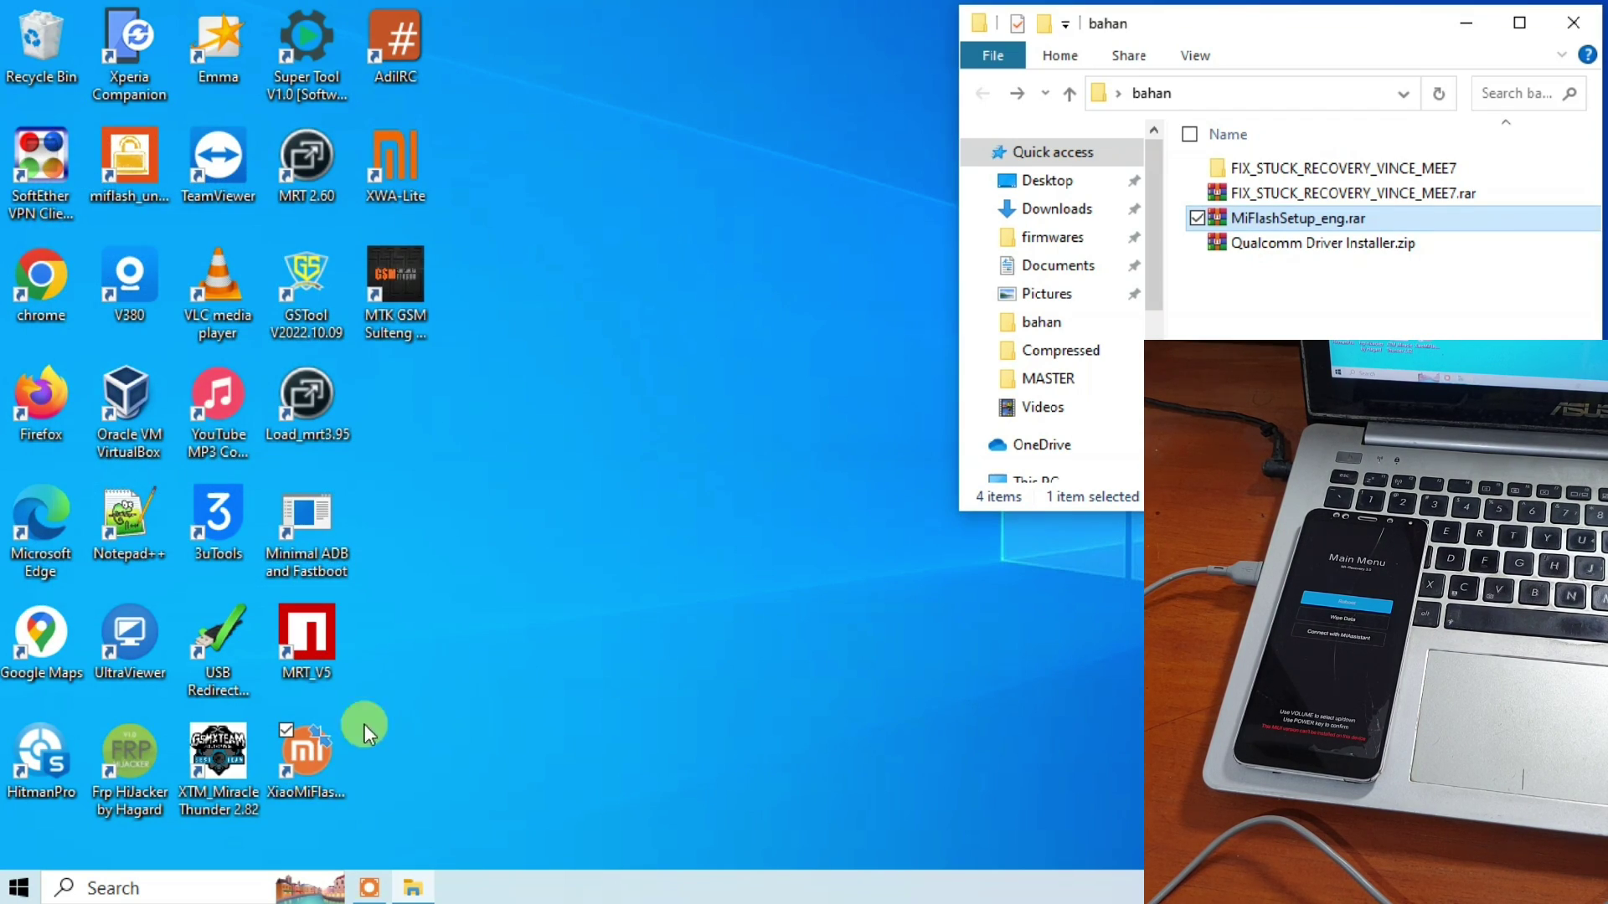
Start XiaoMiFlash from its desktop shortcut and size it and the bahan window side by side.
double_click(314, 752)
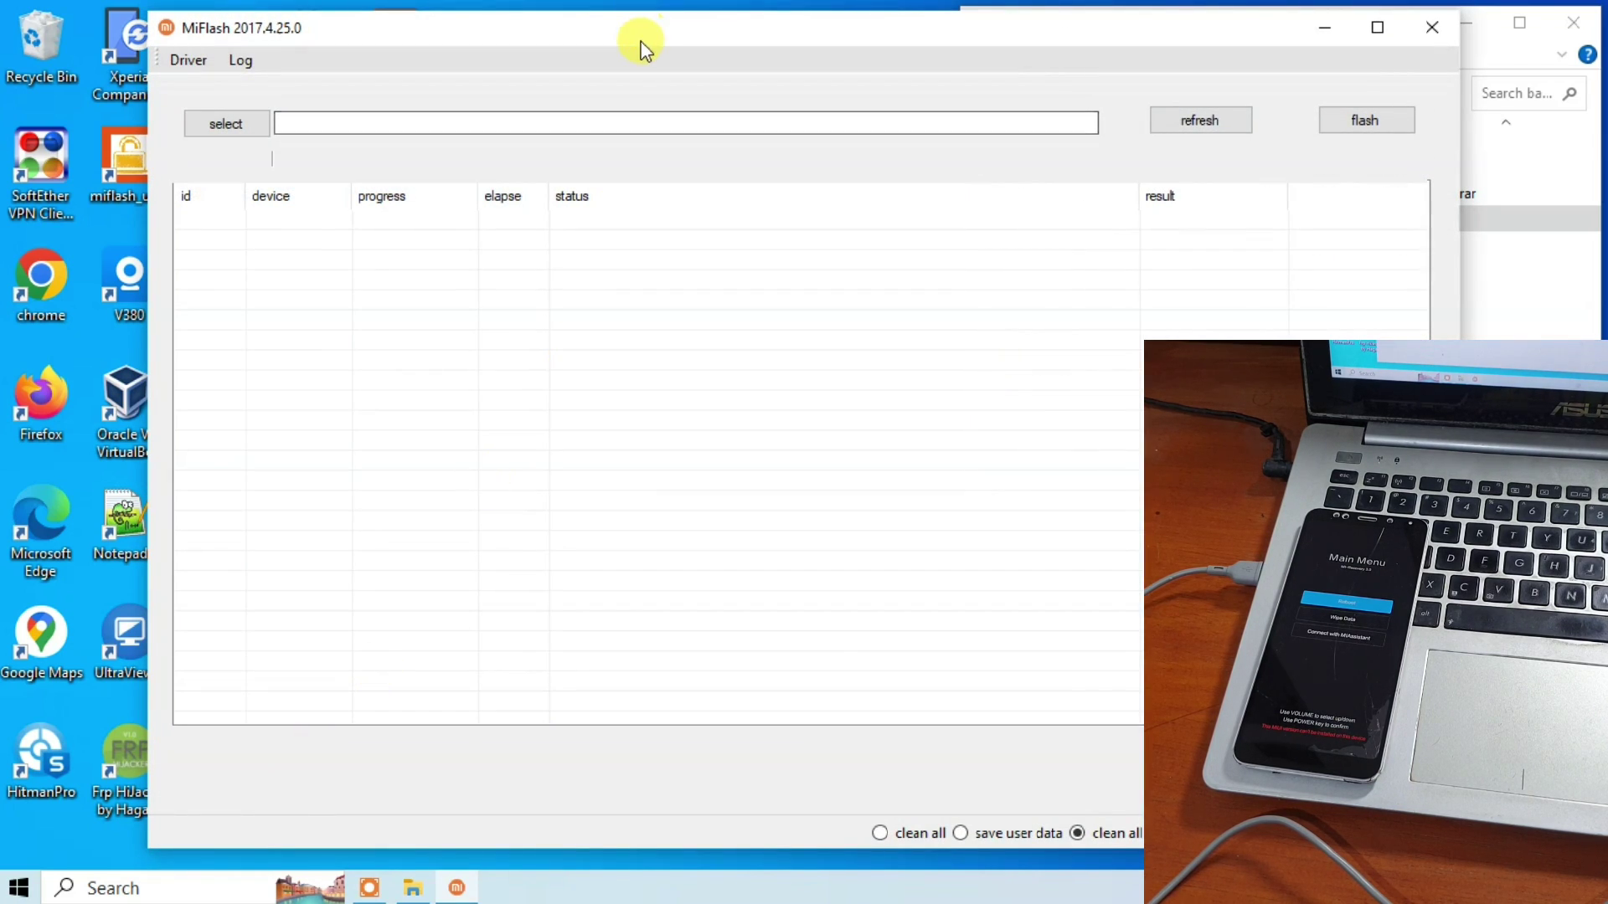
left_click_drag(641, 40, 495, 32)
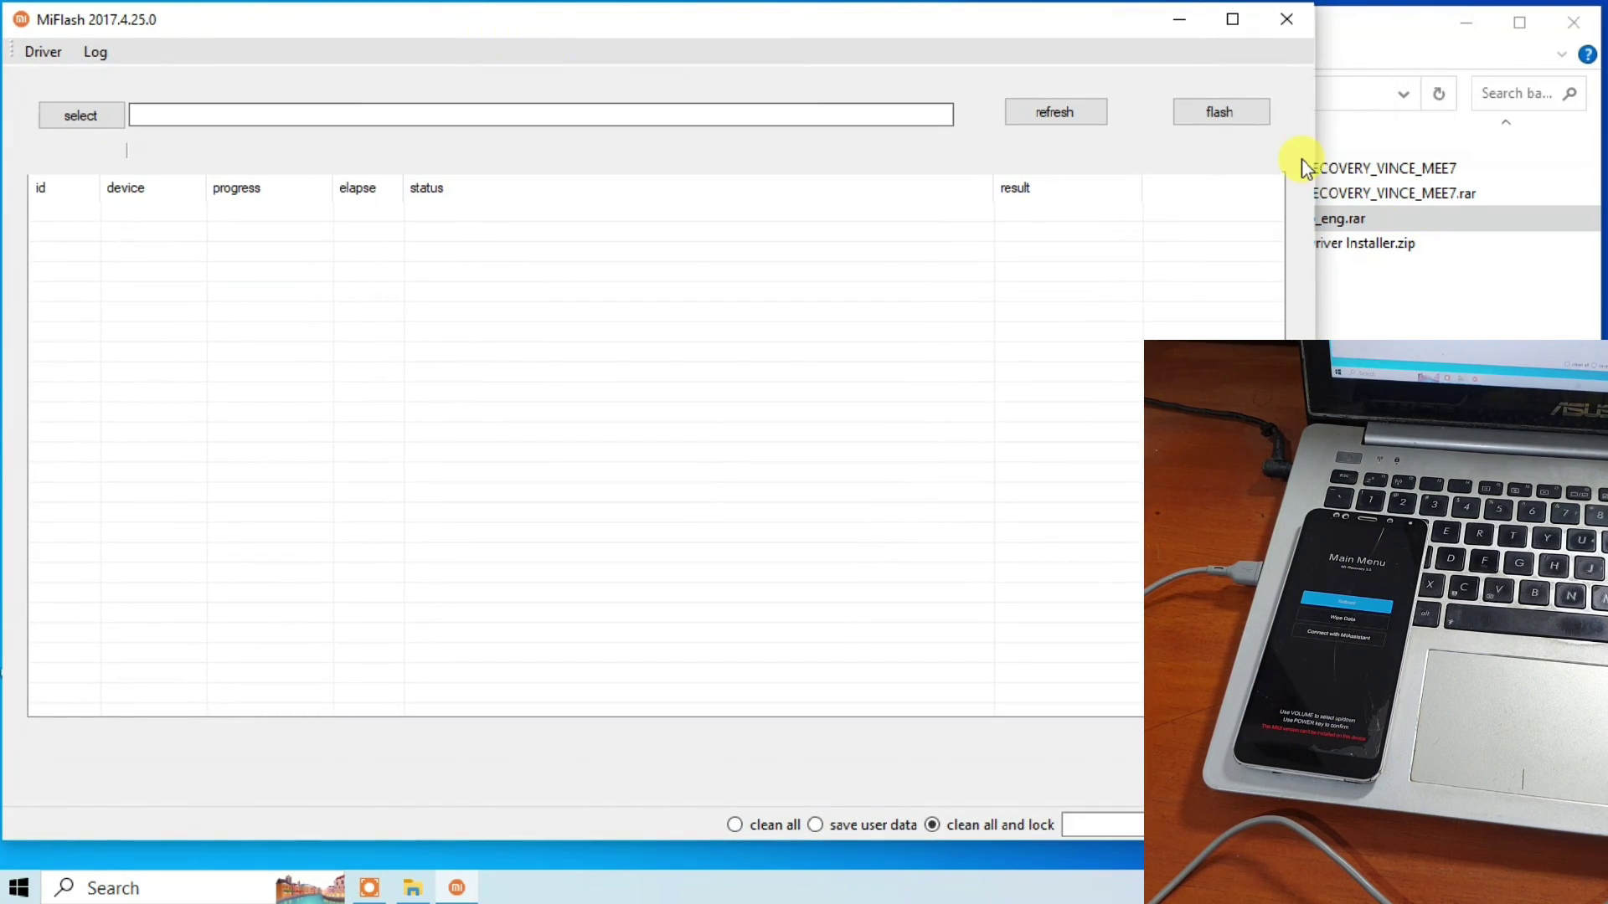
left_click_drag(1321, 154, 996, 165)
left_click(1278, 30)
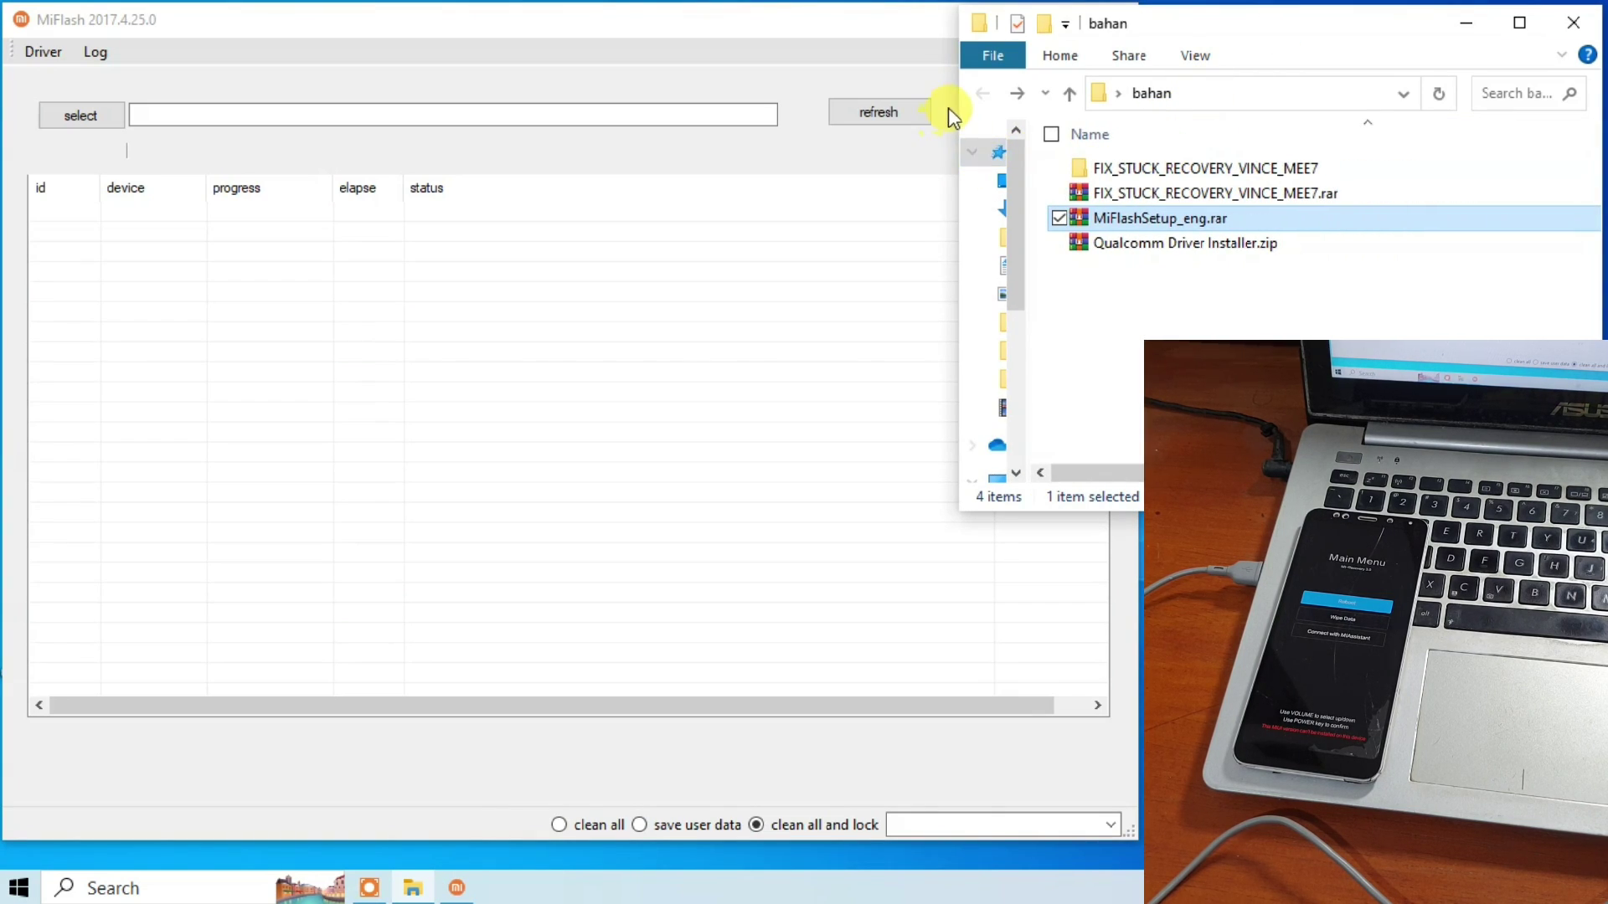
left_click_drag(958, 99, 1143, 106)
left_click(1334, 170)
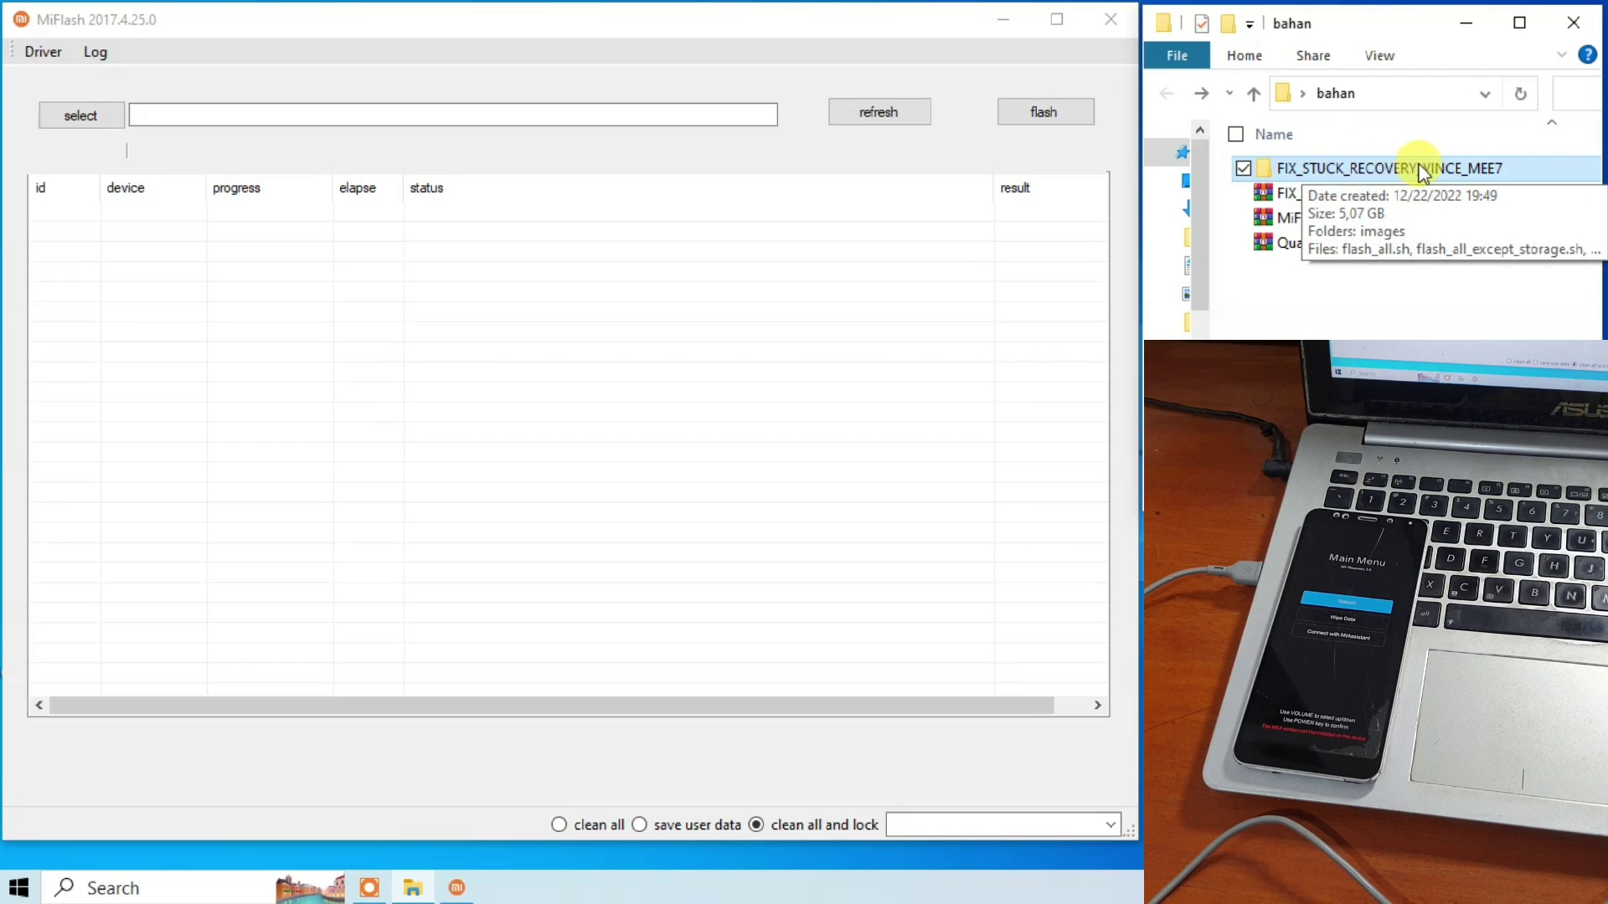
left_click(511, 104)
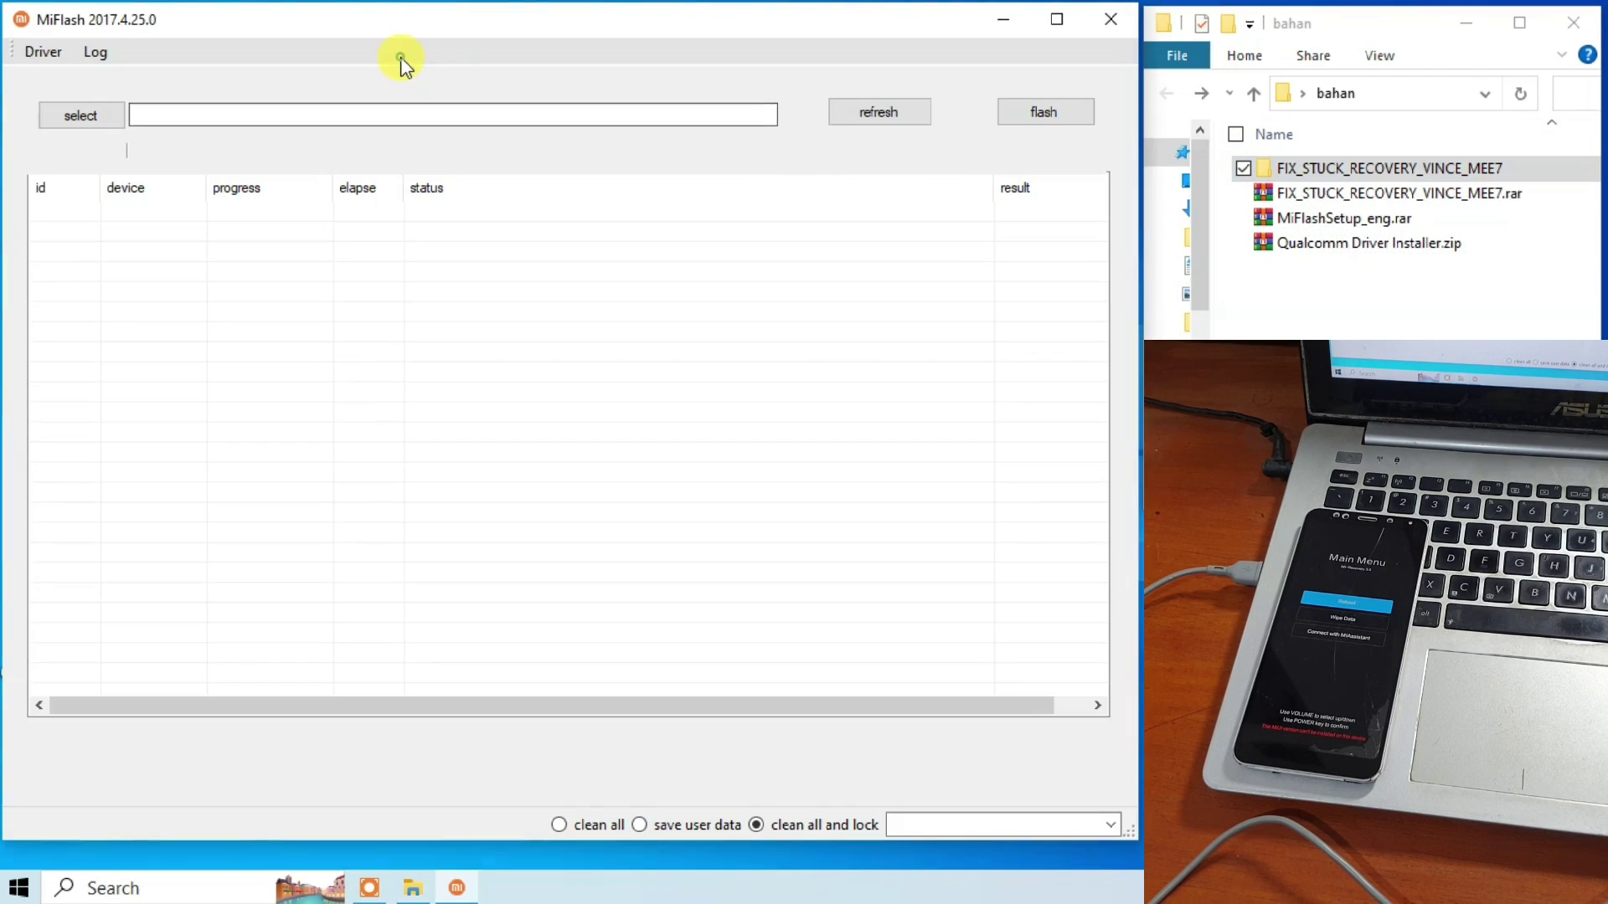
Set MiFlash's firmware path to the bahan\FIX_STUCK_RECOVERY_VINCE_MEE7 folder.
left_click(85, 114)
left_click_drag(656, 264, 180, 249)
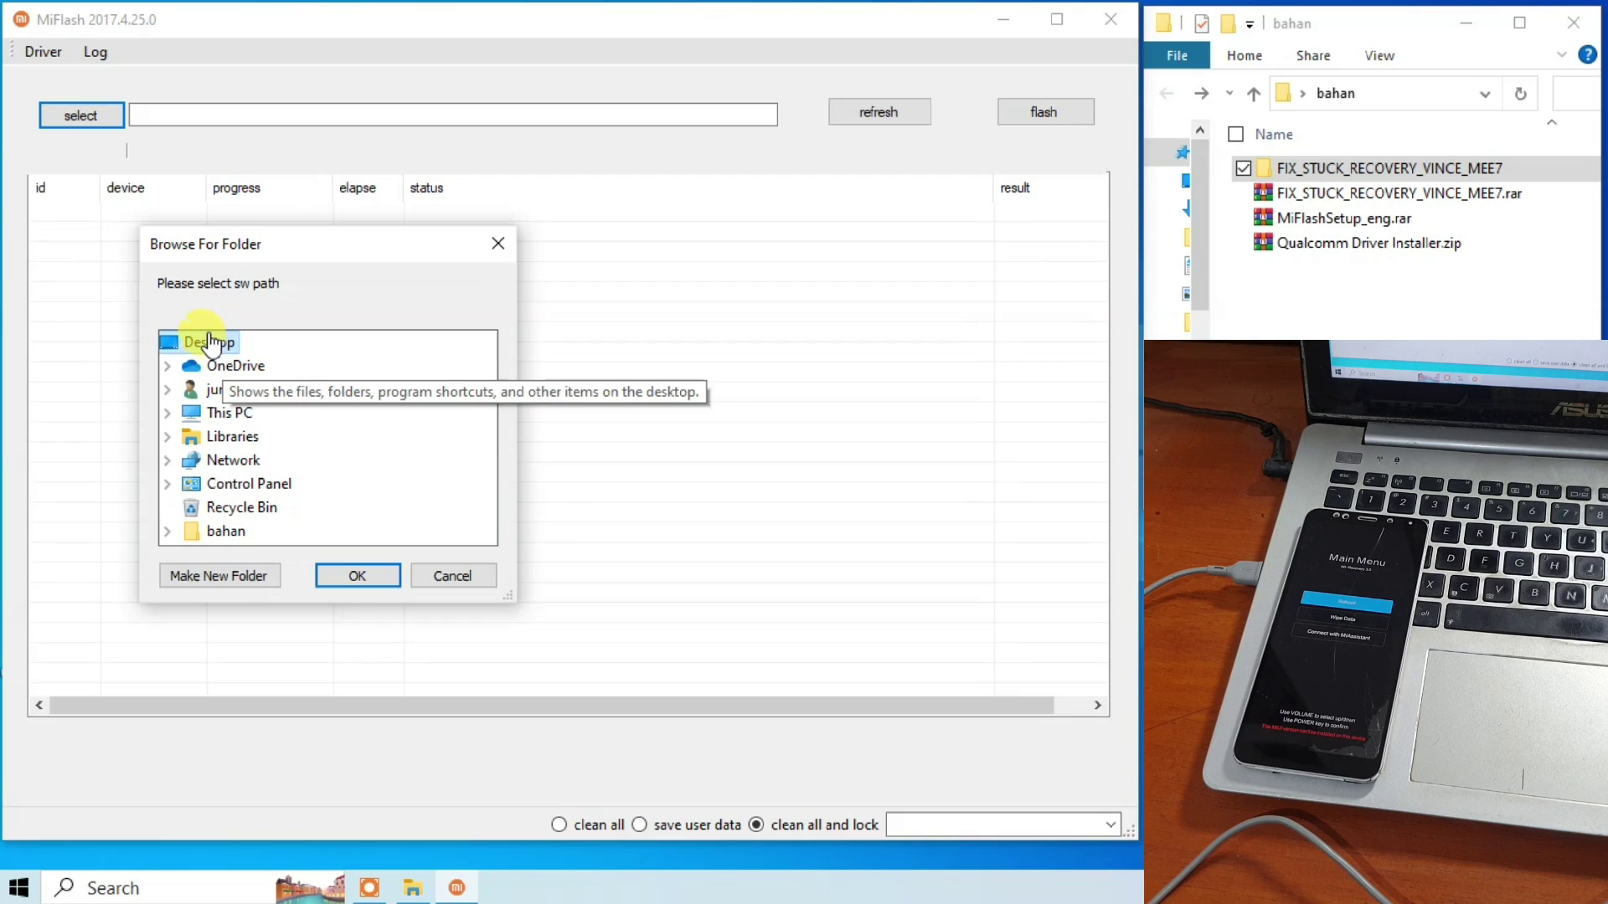
left_click(167, 531)
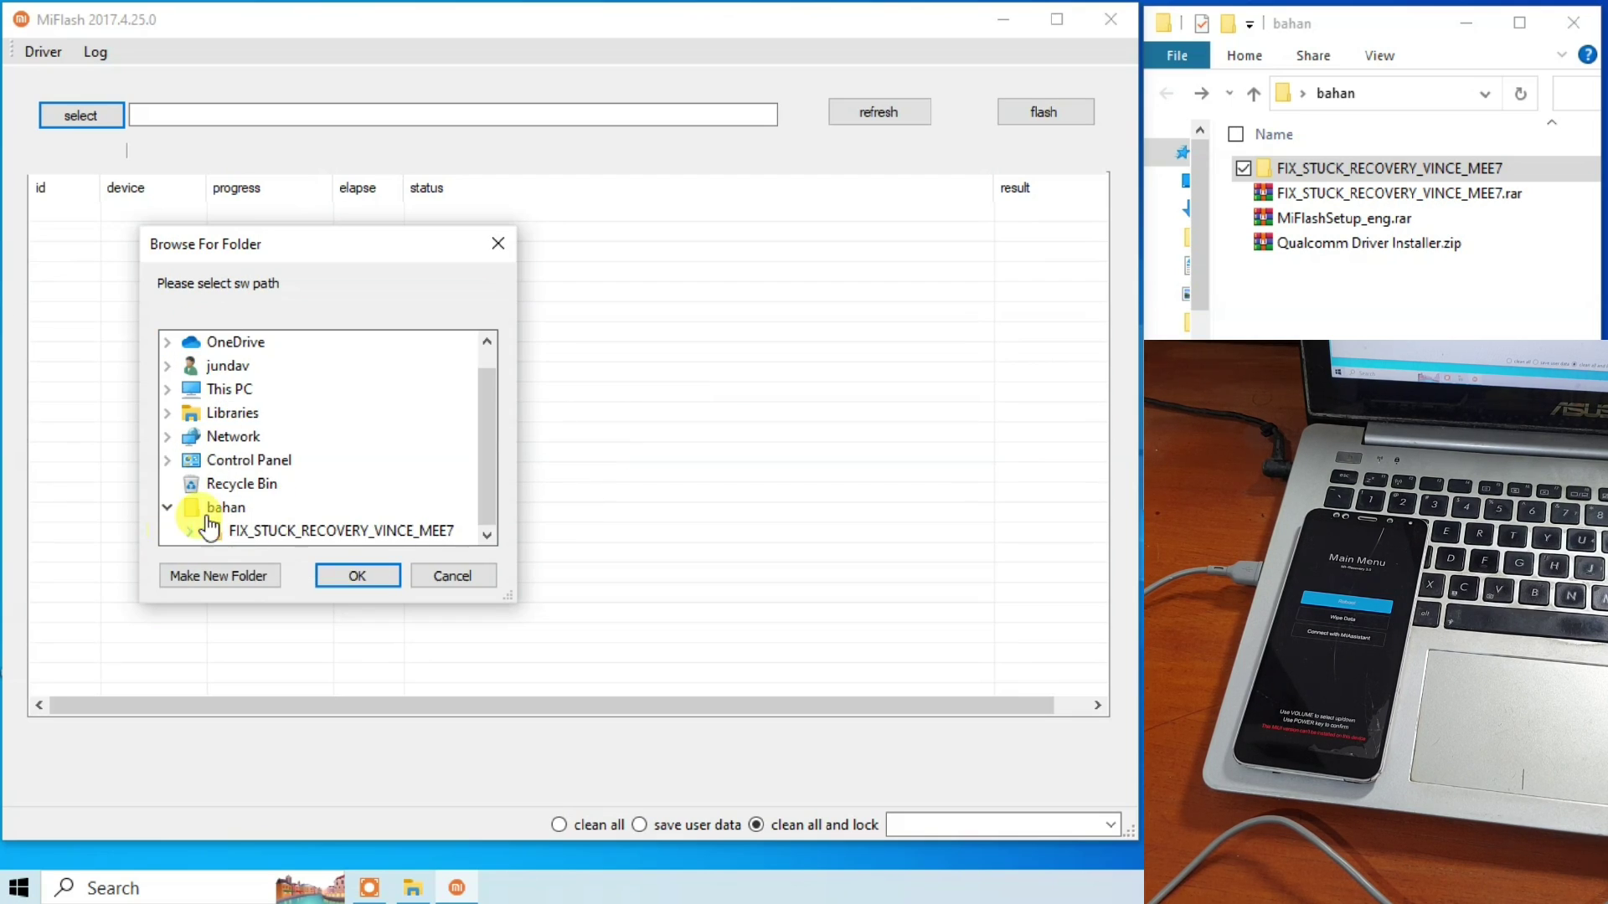
left_click(351, 533)
scroll(495, 409, "down", 1)
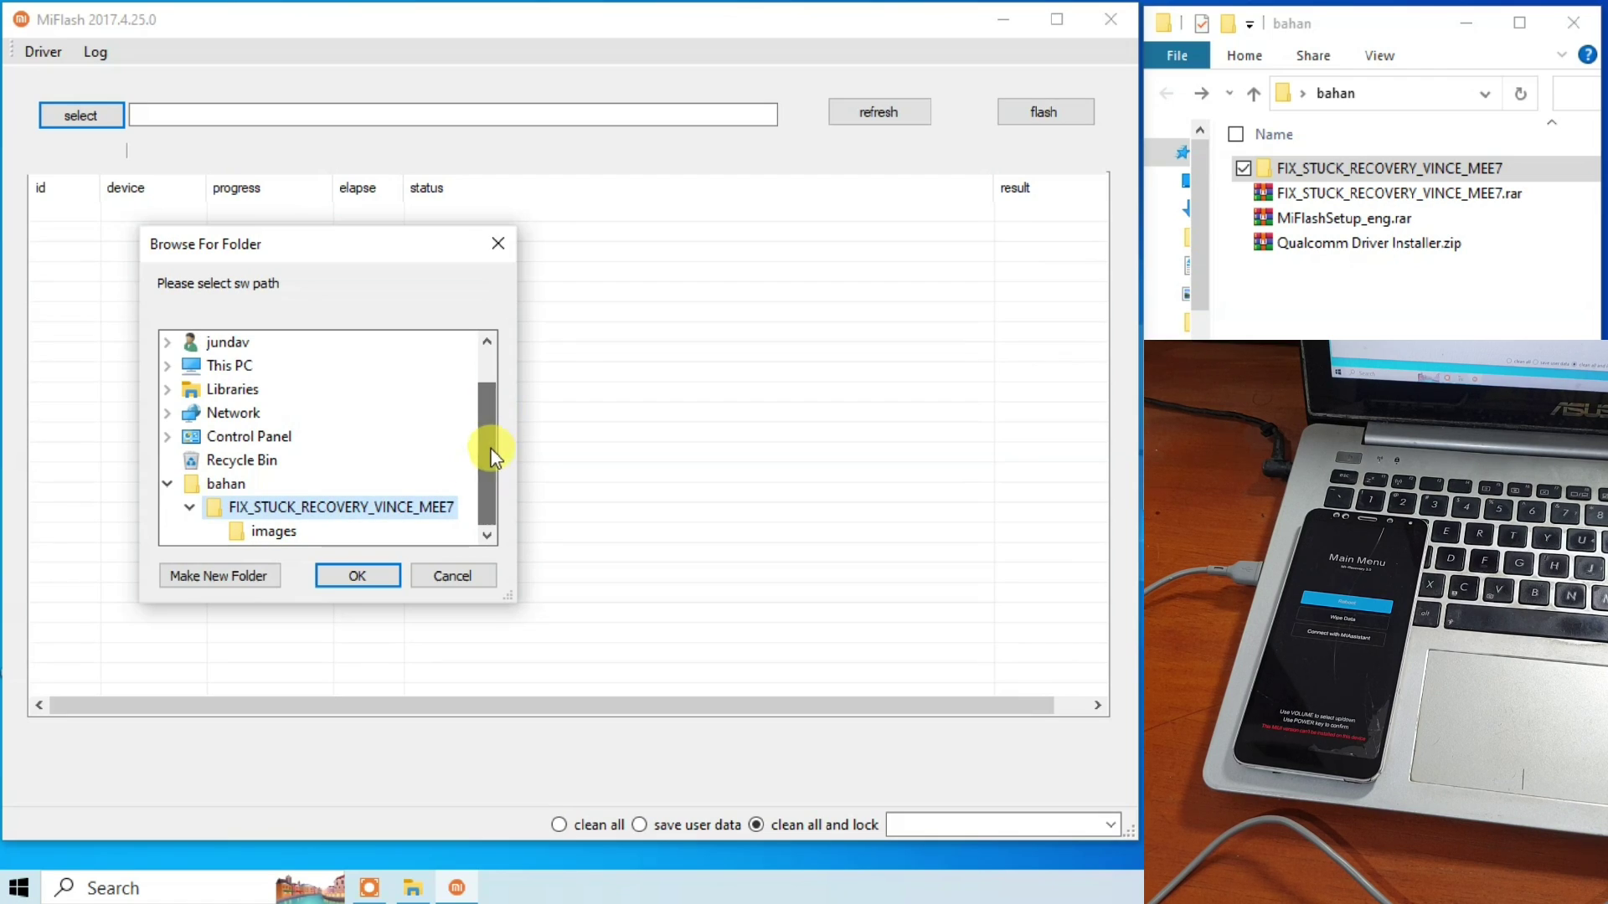
left_click(278, 532)
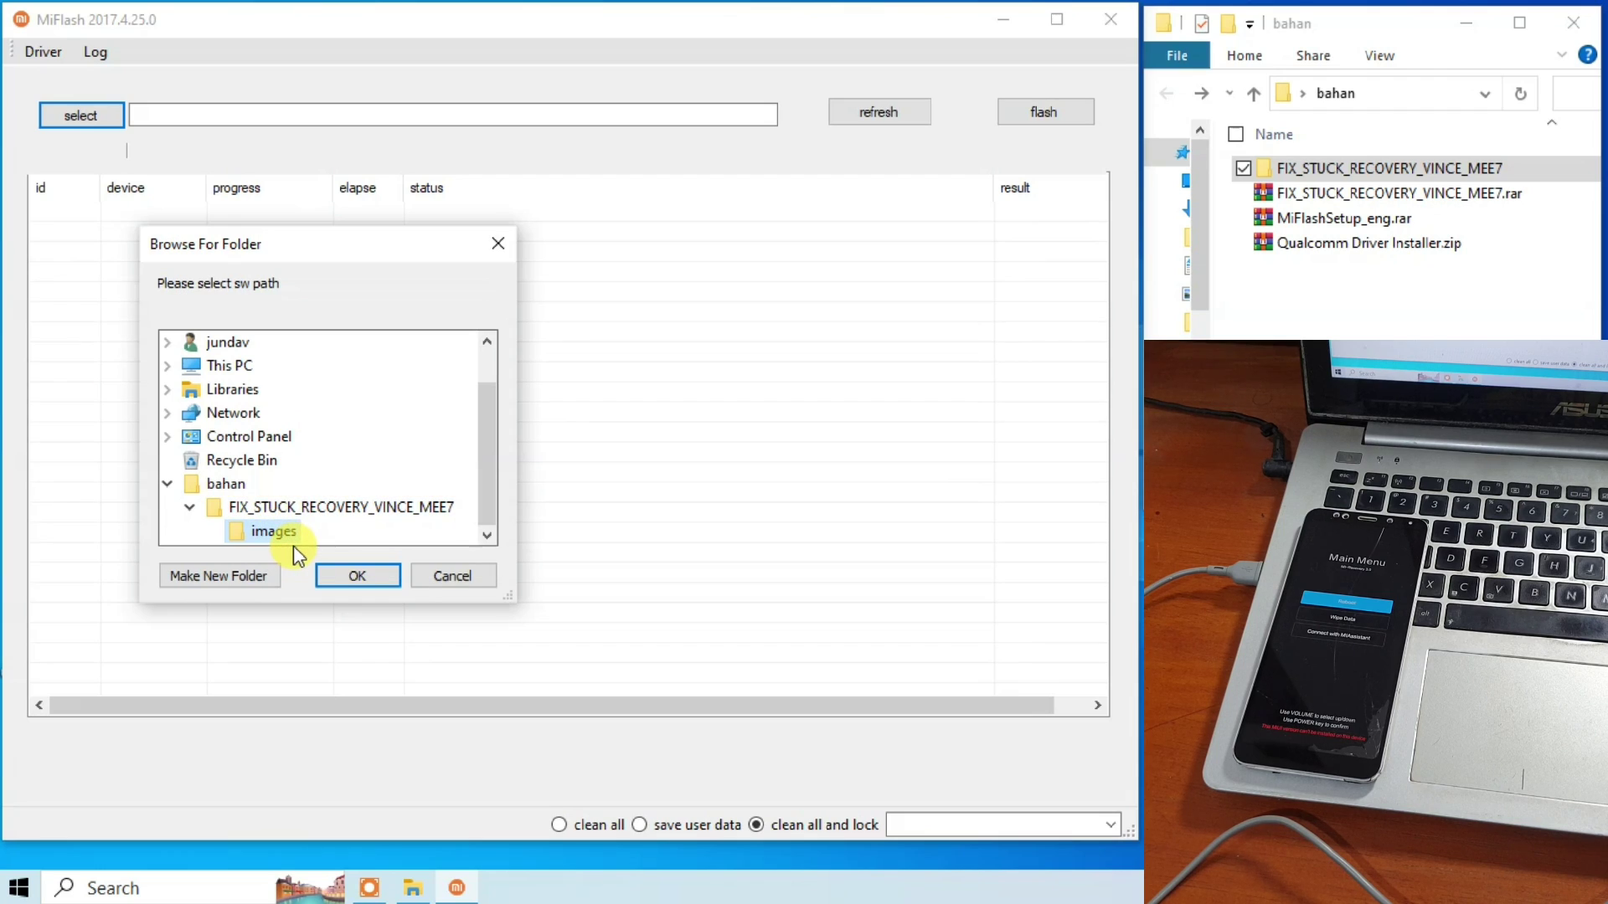
left_click(247, 508)
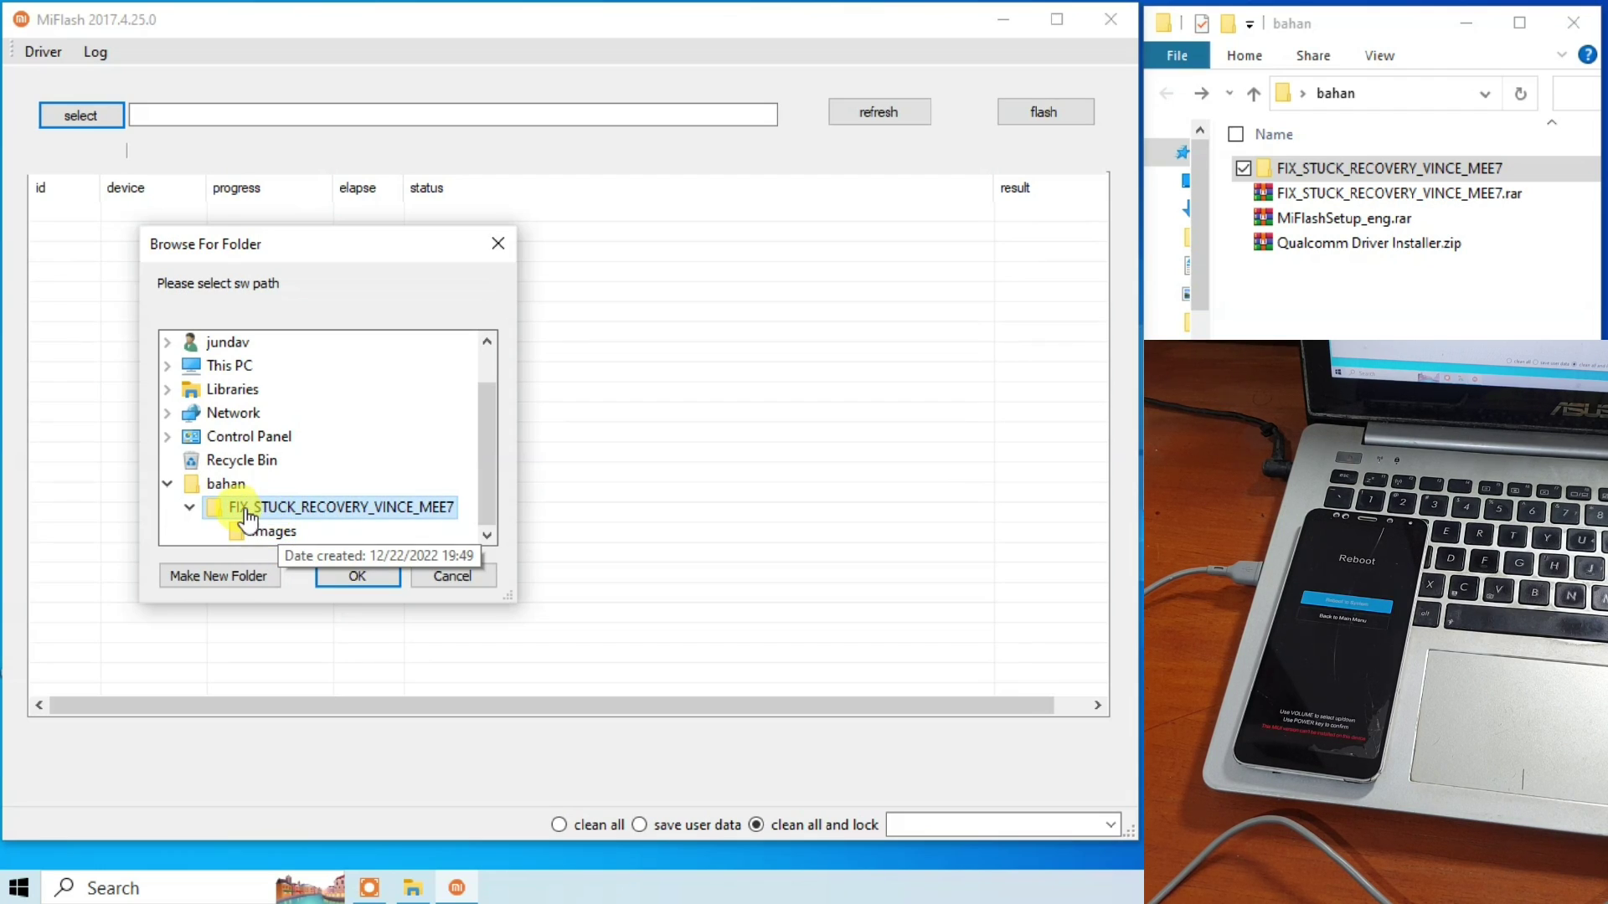
left_click(354, 576)
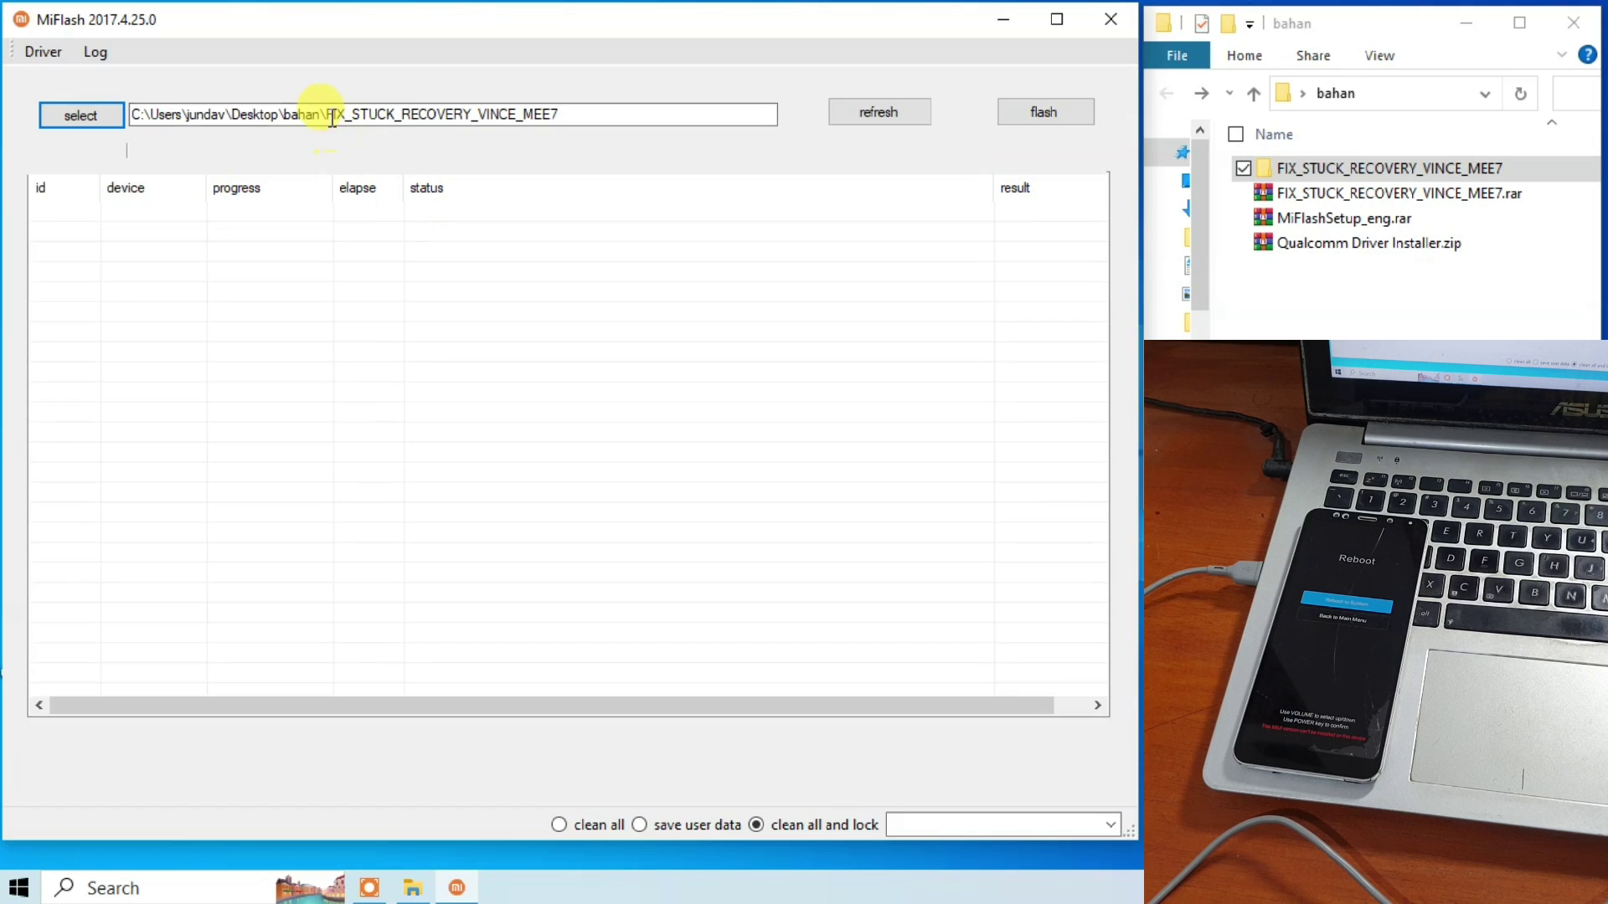
Confirm the path shows FIX_STUCK_RECOVERY_VINCE_MEE7 and switch the flash mode to clean all.
left_click_drag(327, 114, 526, 119)
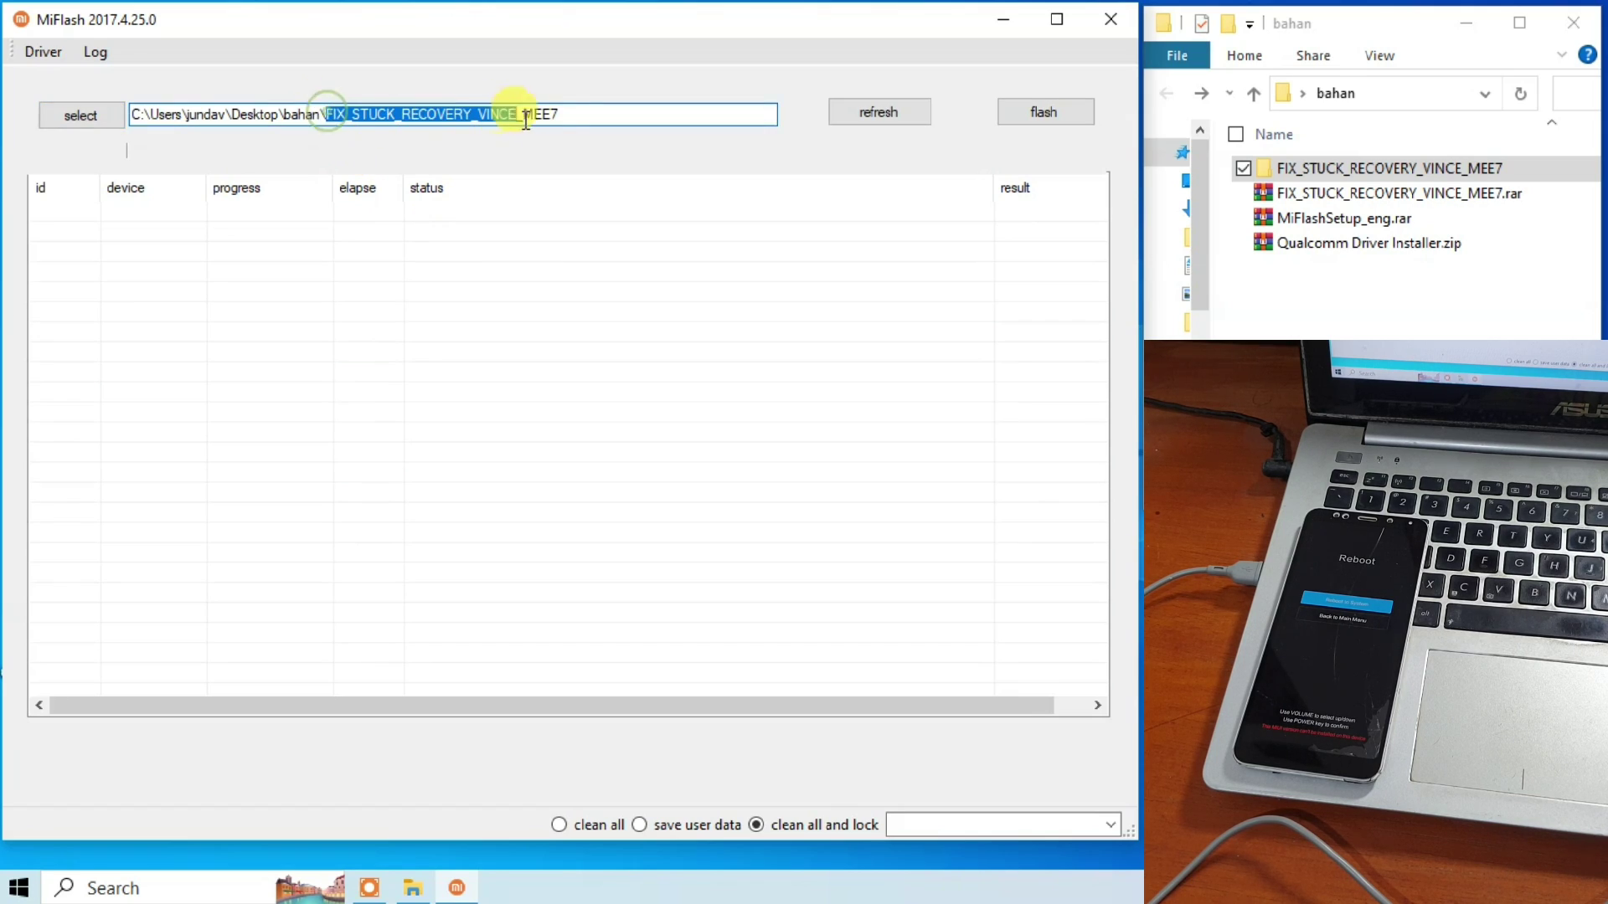
left_click(584, 111)
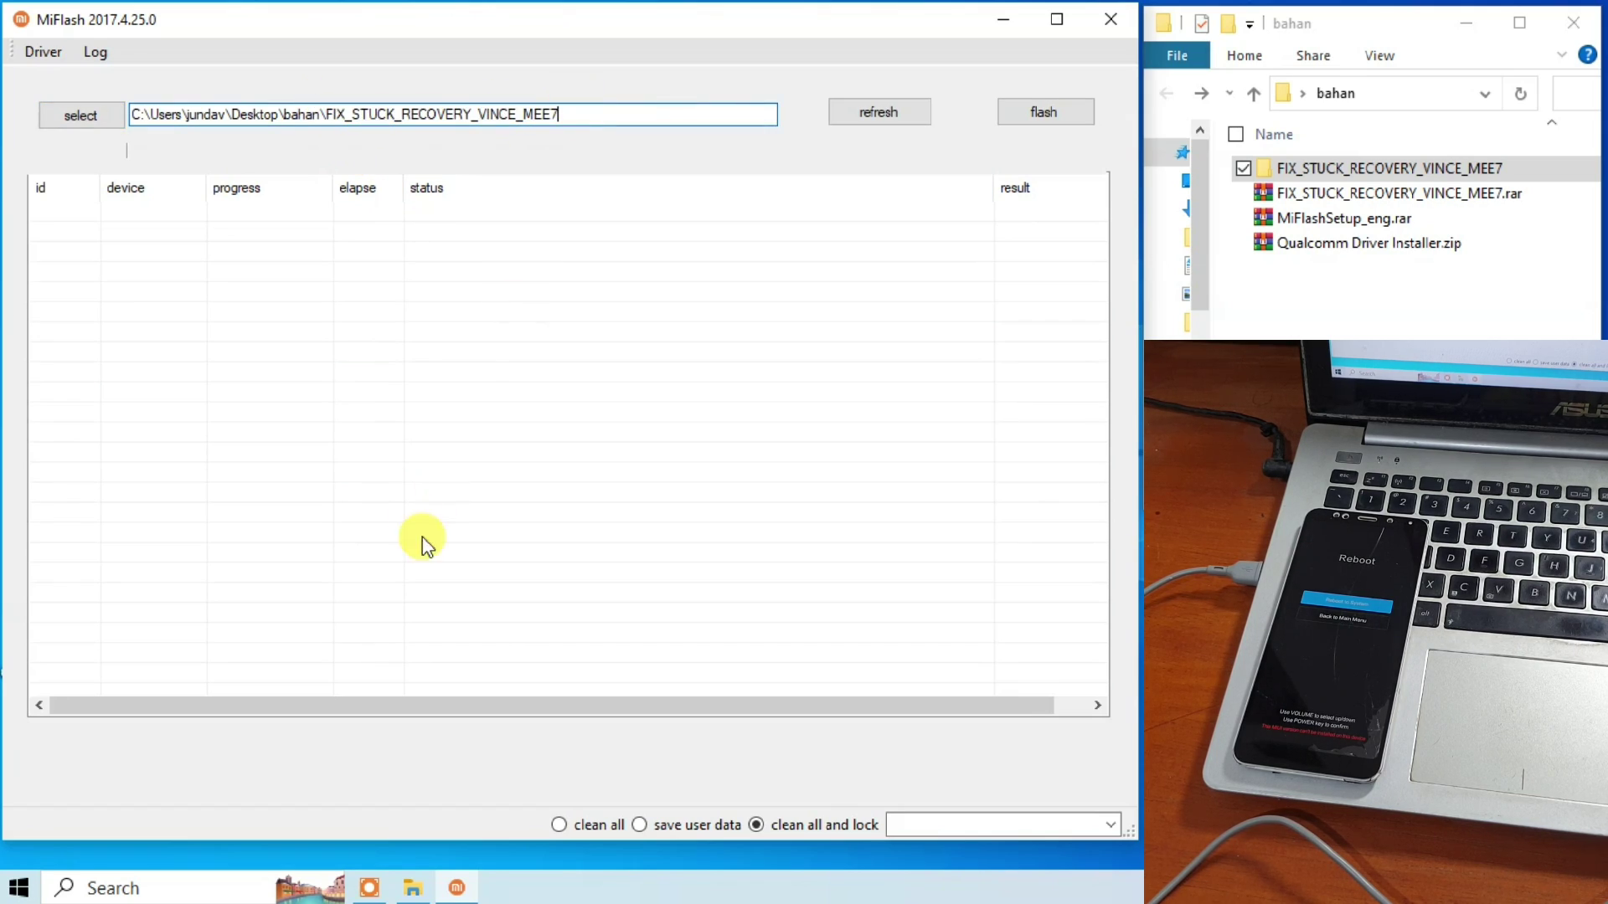
left_click(562, 824)
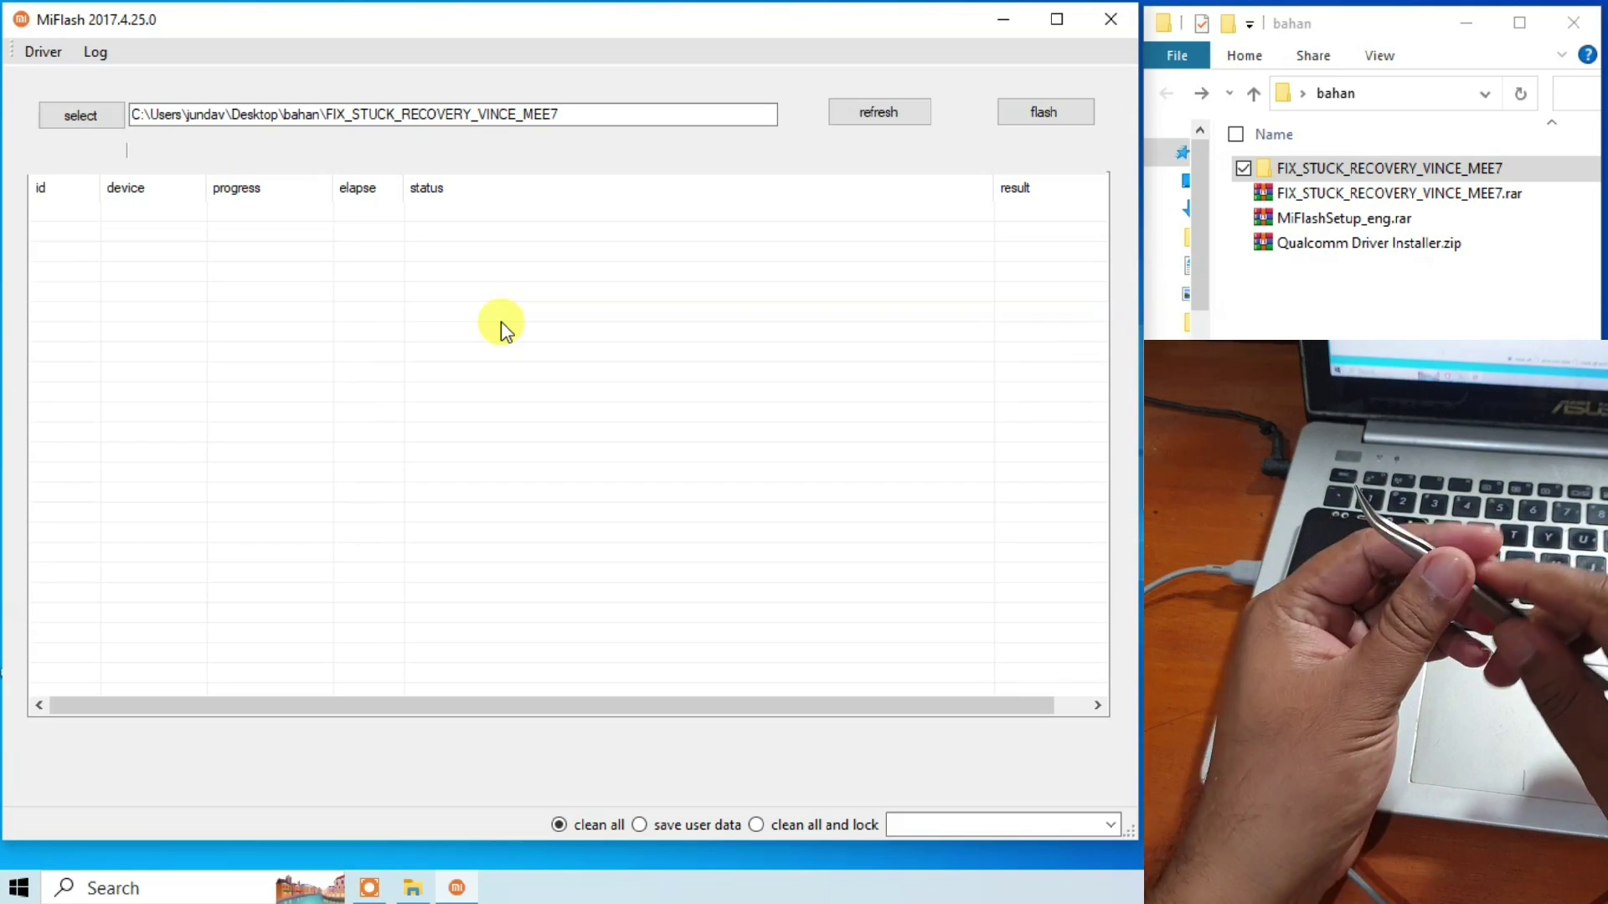
Search 'dev' in the taskbar and open Device Manager.
left_click(149, 889)
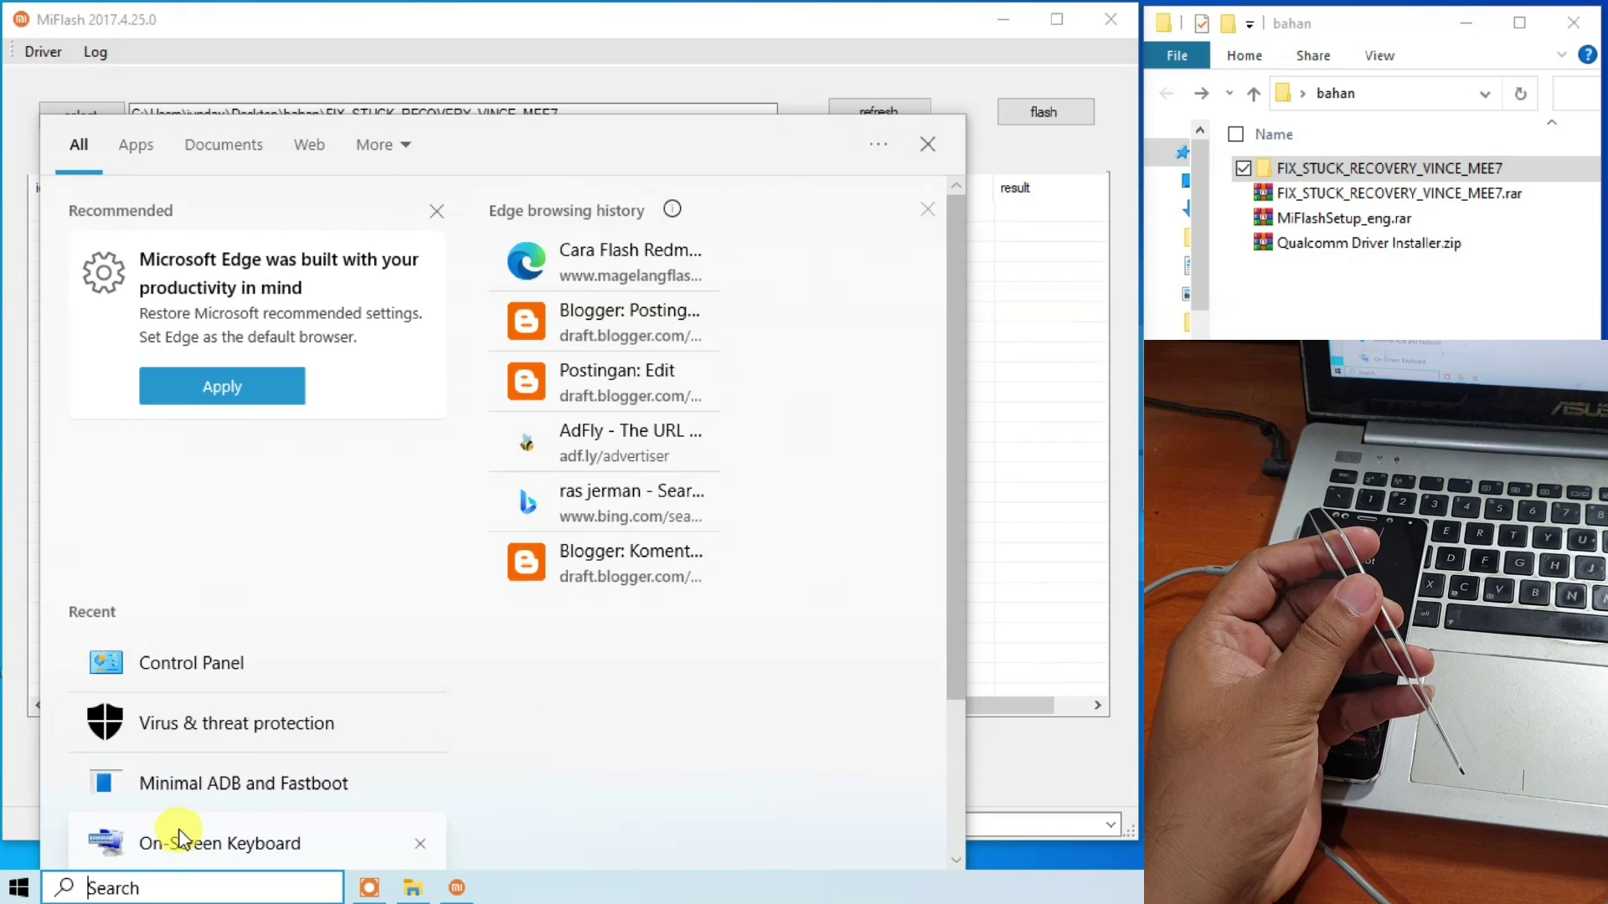
type("dev")
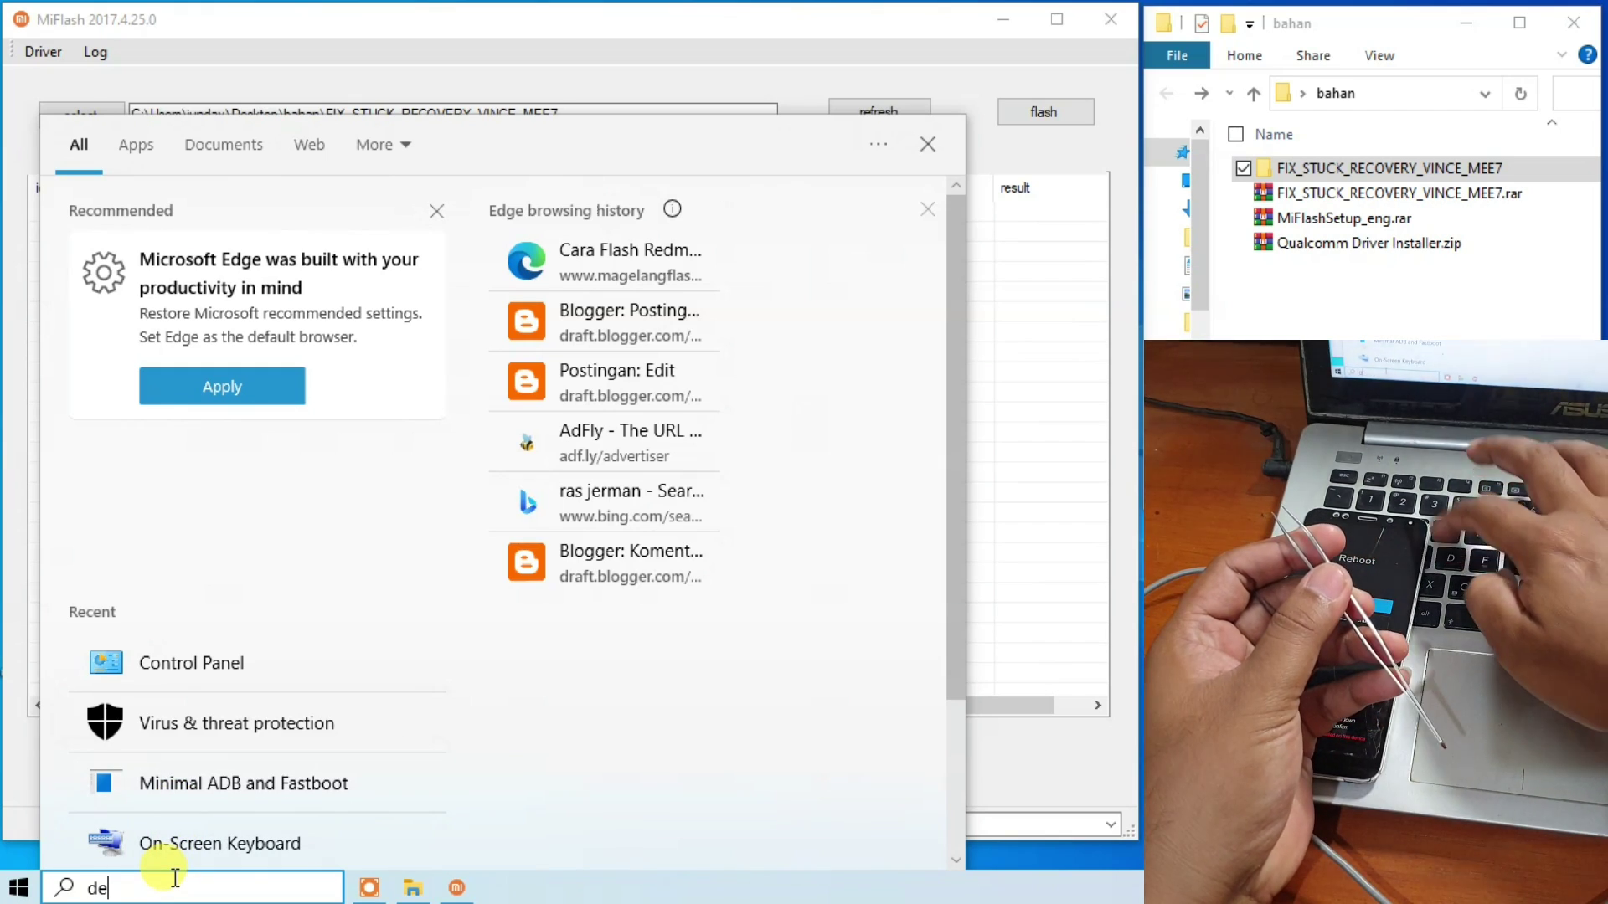
left_click(226, 245)
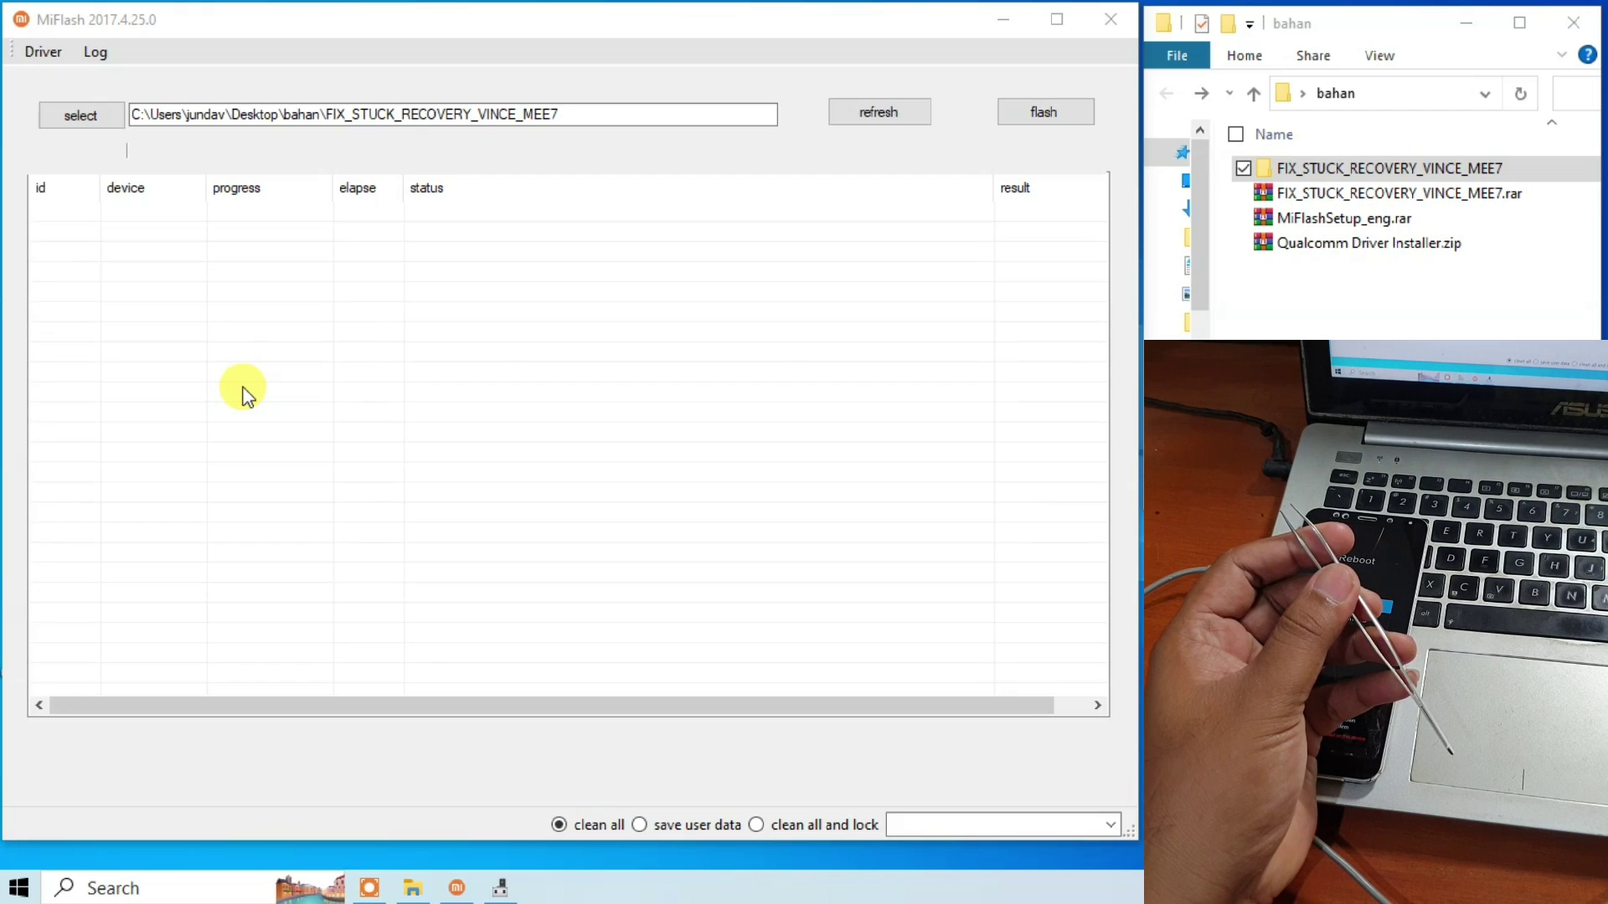
Arrange Device Manager and MiFlash so both windows are visible.
left_click(499, 890)
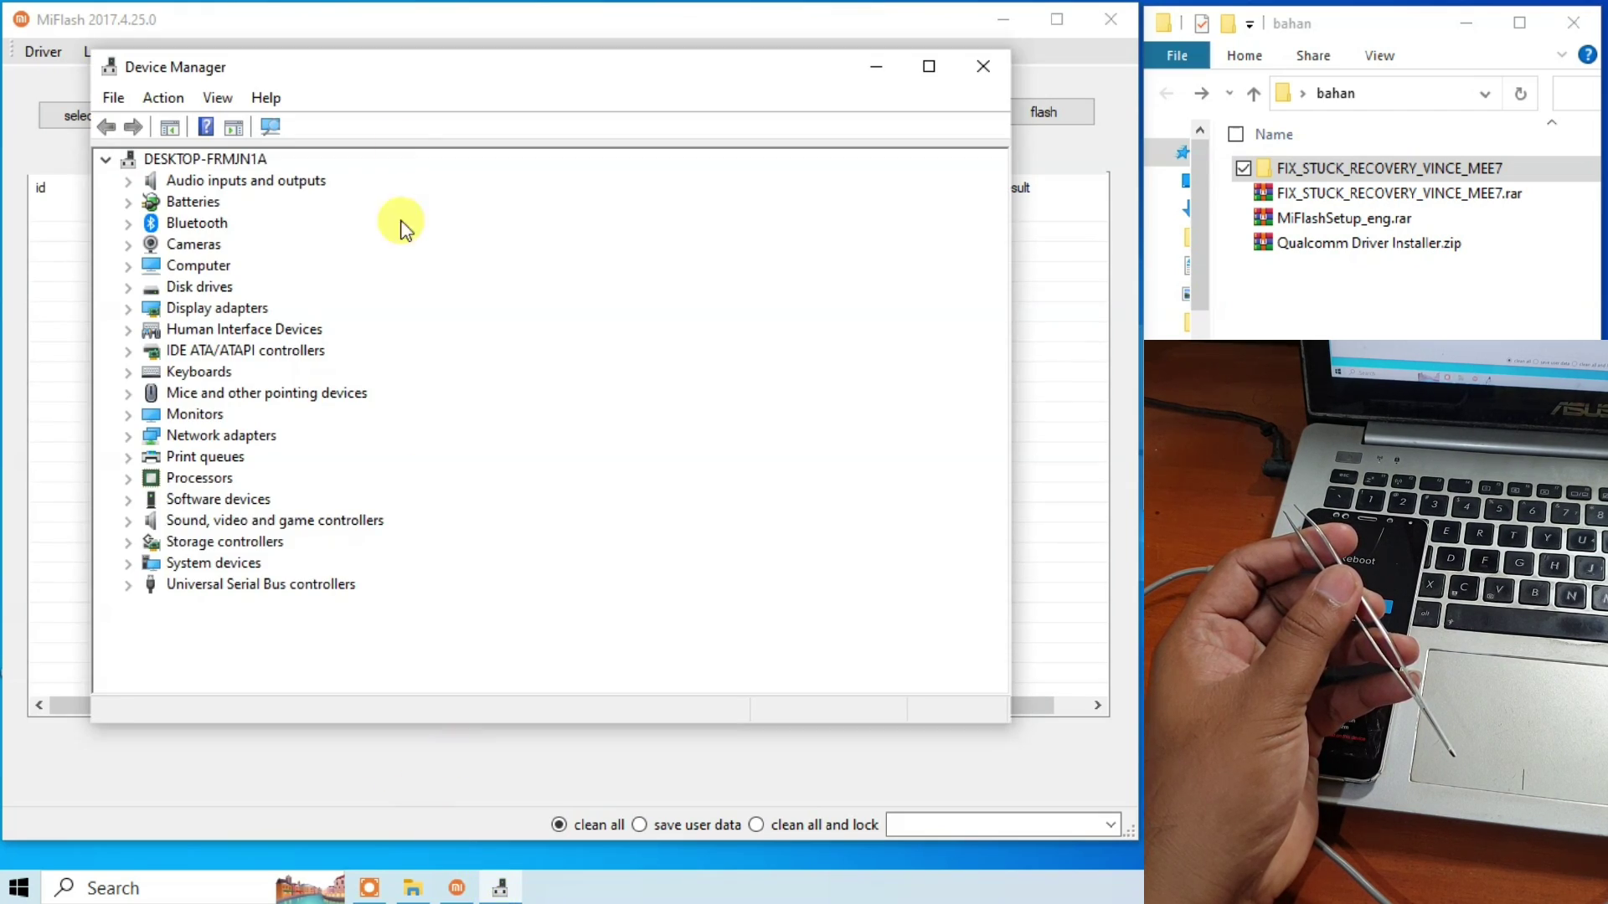
left_click_drag(405, 72, 316, 129)
left_click(438, 32)
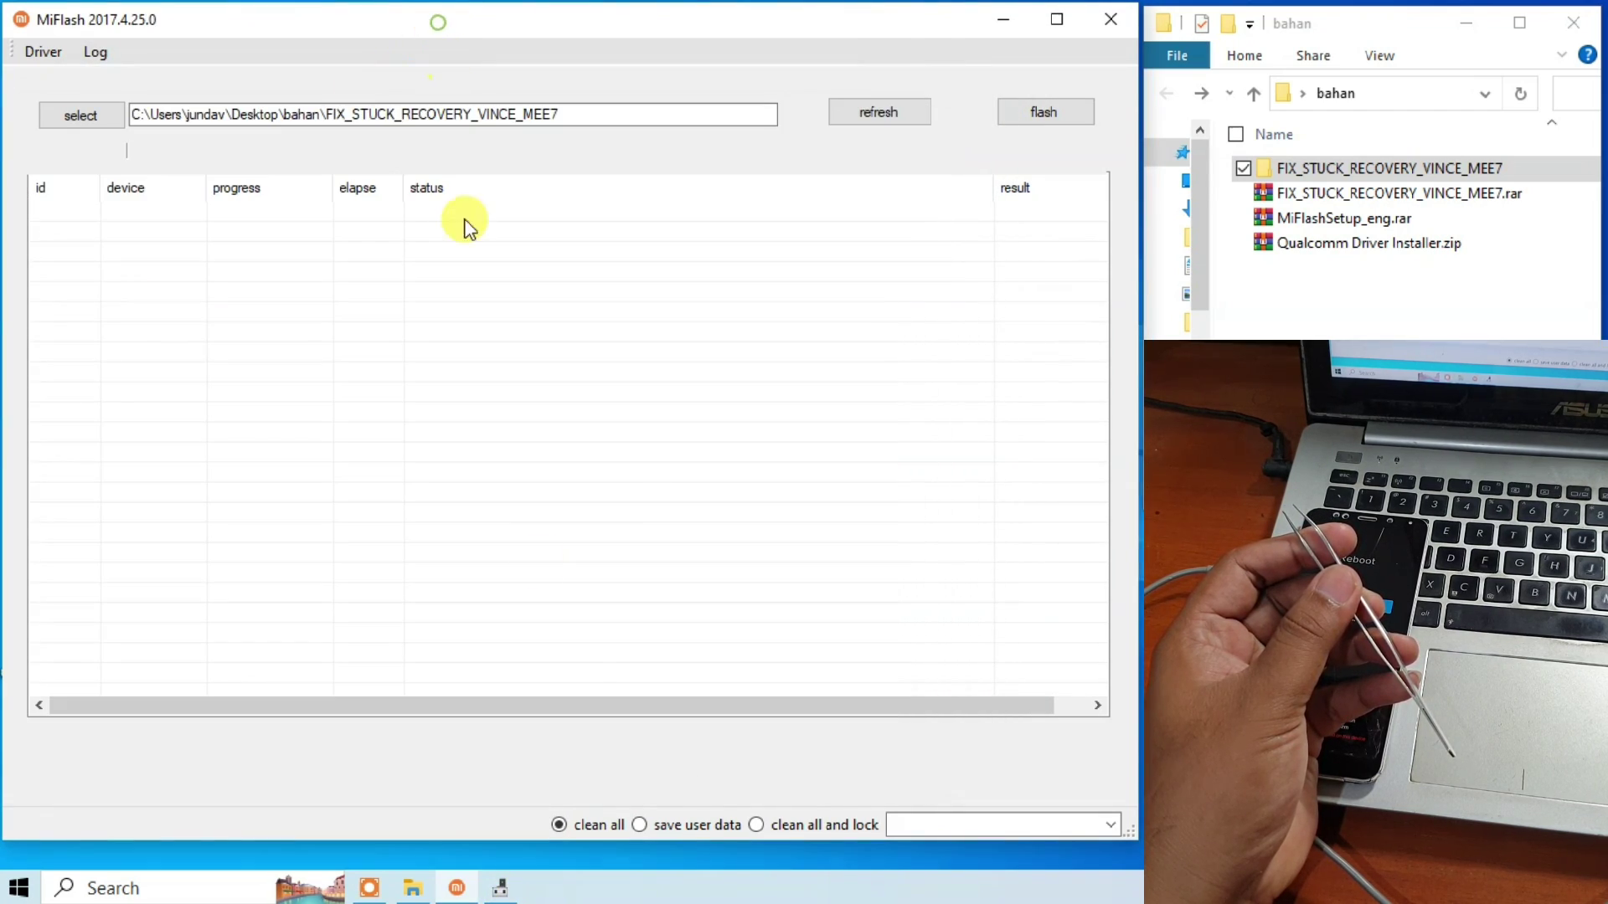
left_click_drag(639, 838, 639, 676)
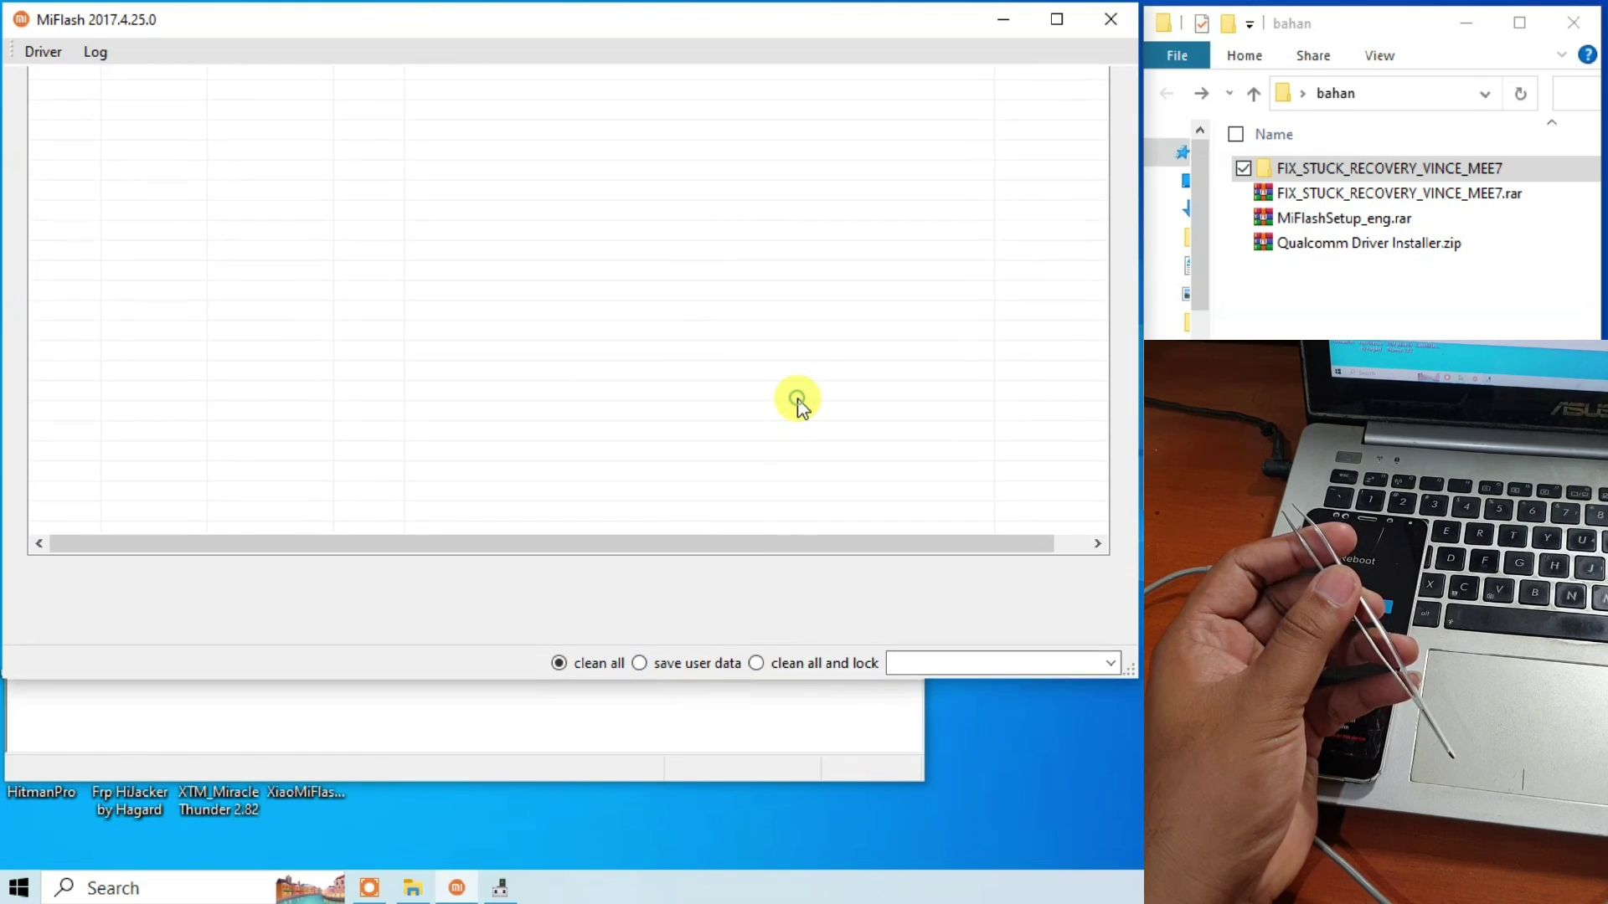
left_click_drag(736, 676, 705, 785)
left_click(503, 888)
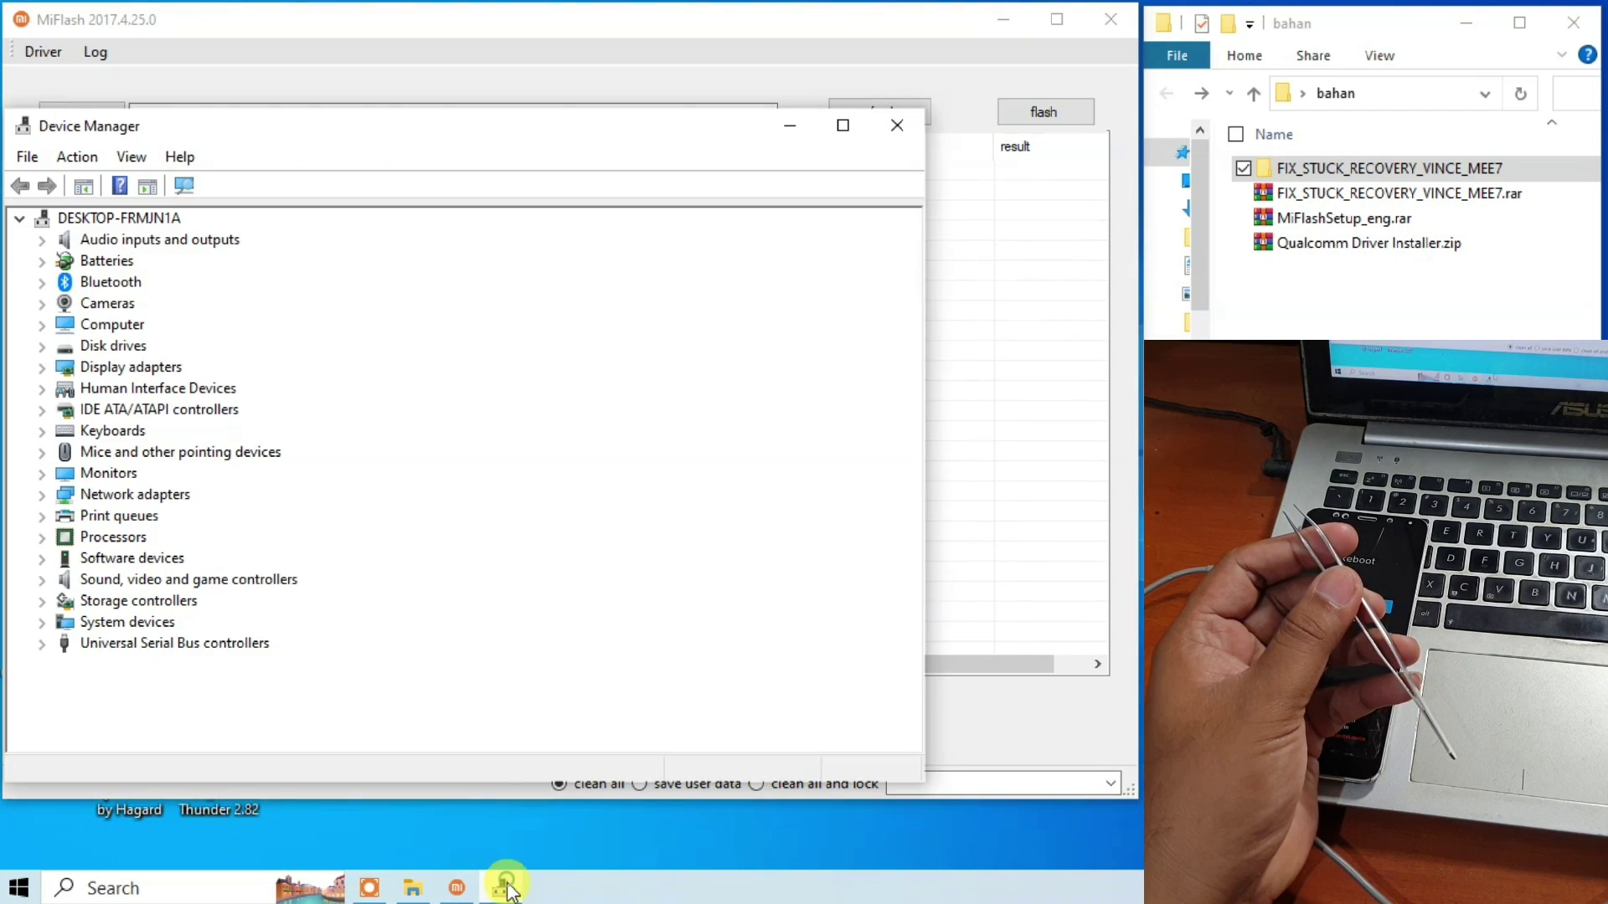
Expand Ports (COM & LPT) and select Qualcomm HS-USB QDLoader 9008 (COM3).
left_click_drag(461, 137, 447, 269)
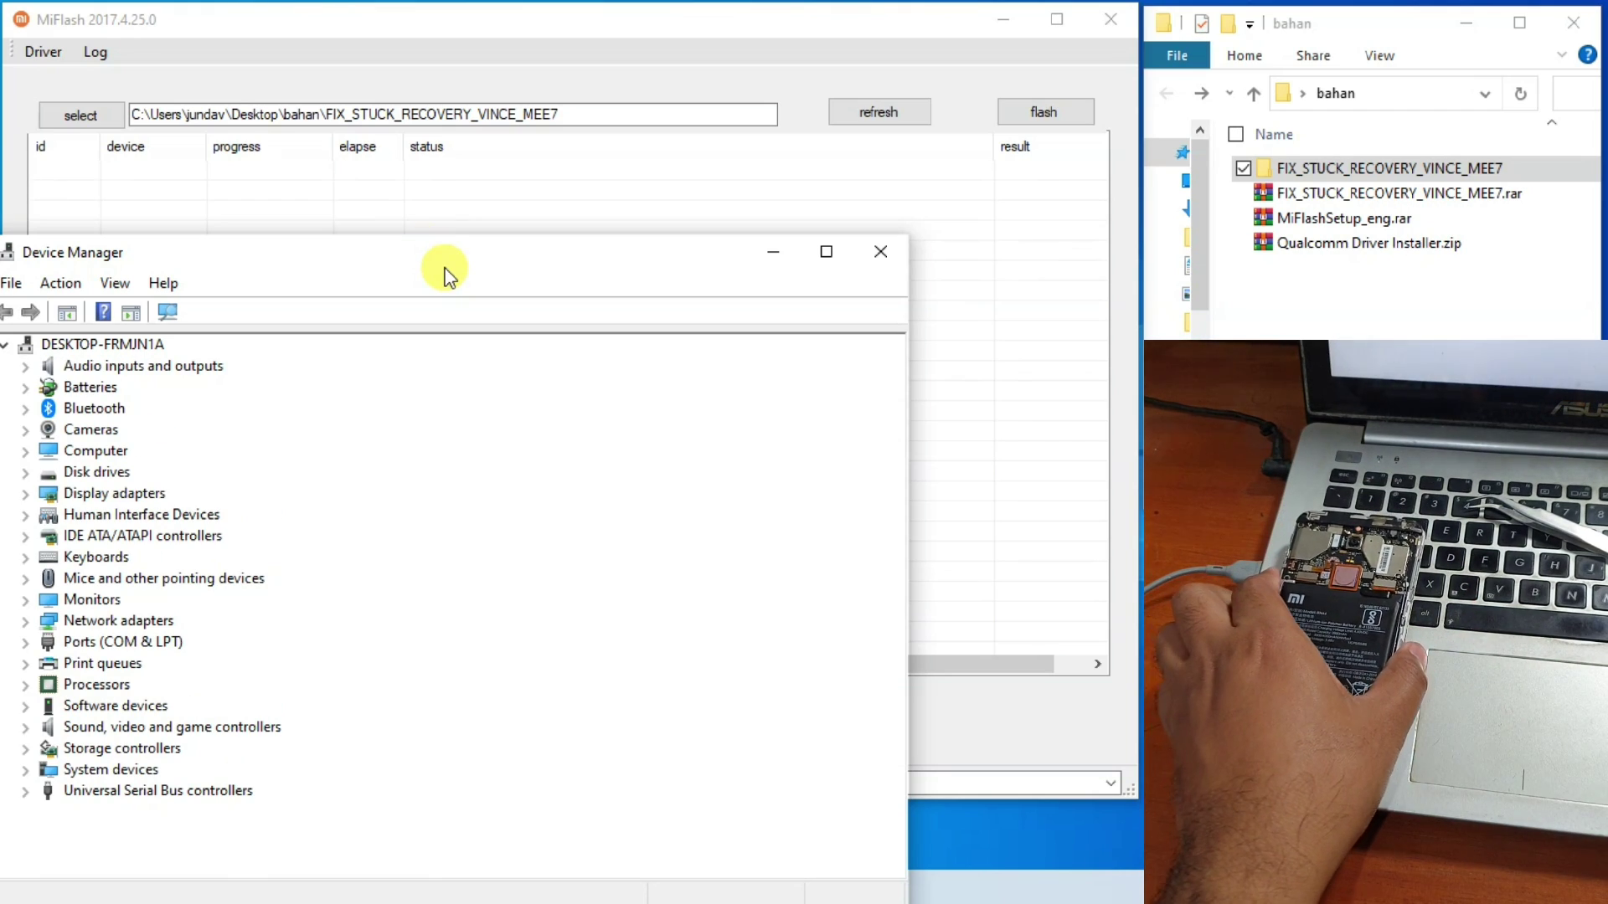
left_click(29, 644)
left_click(117, 665)
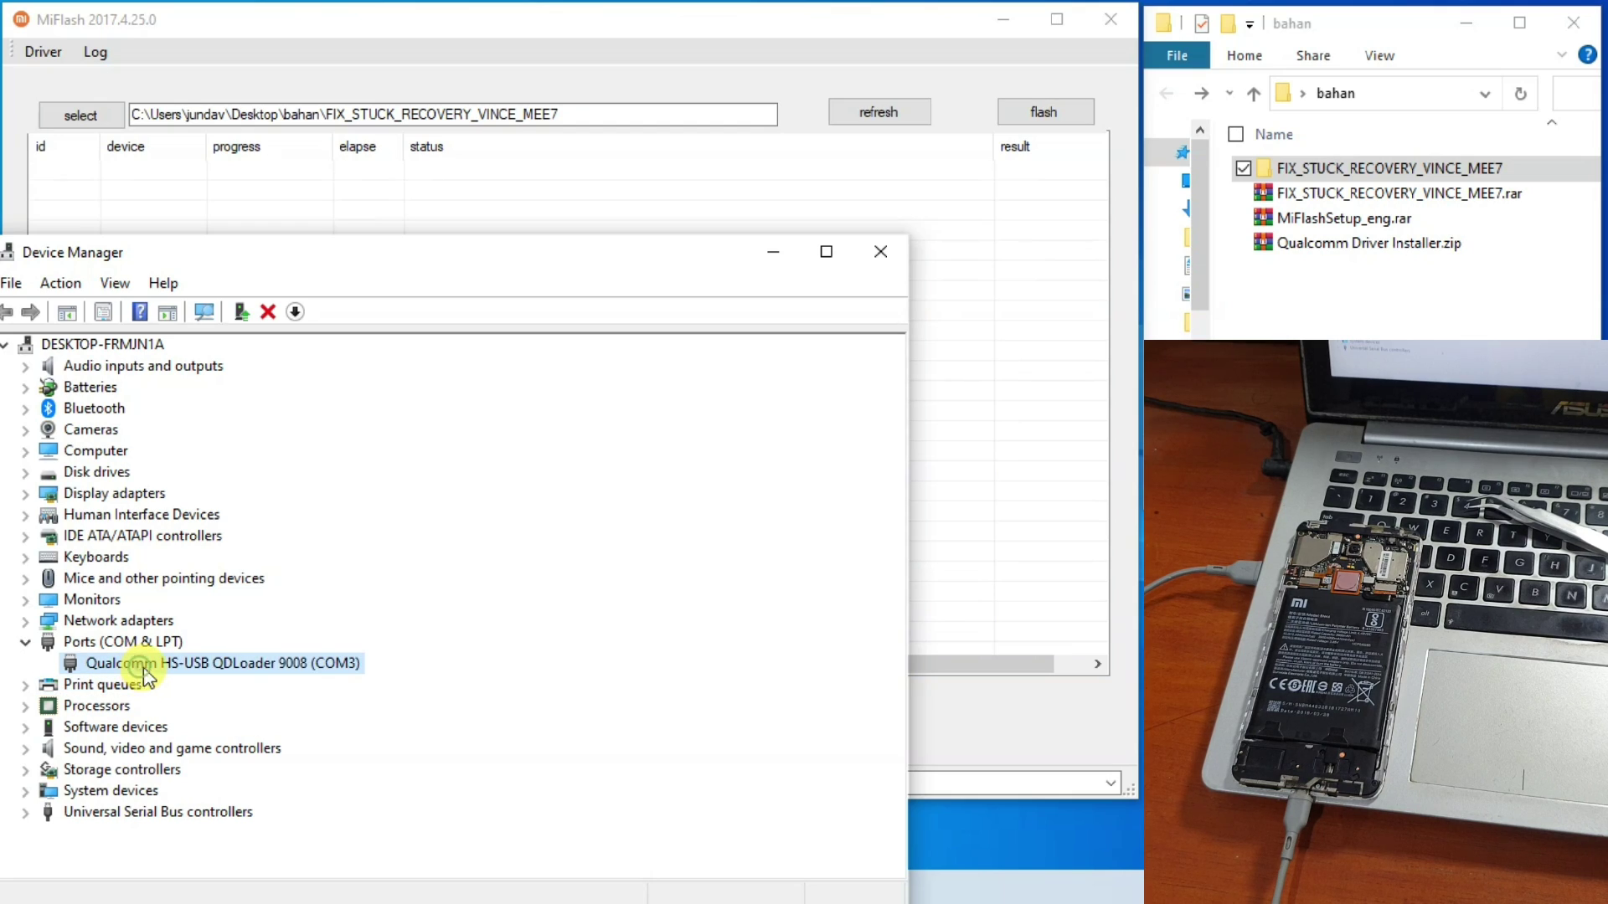
left_click_drag(429, 259, 409, 462)
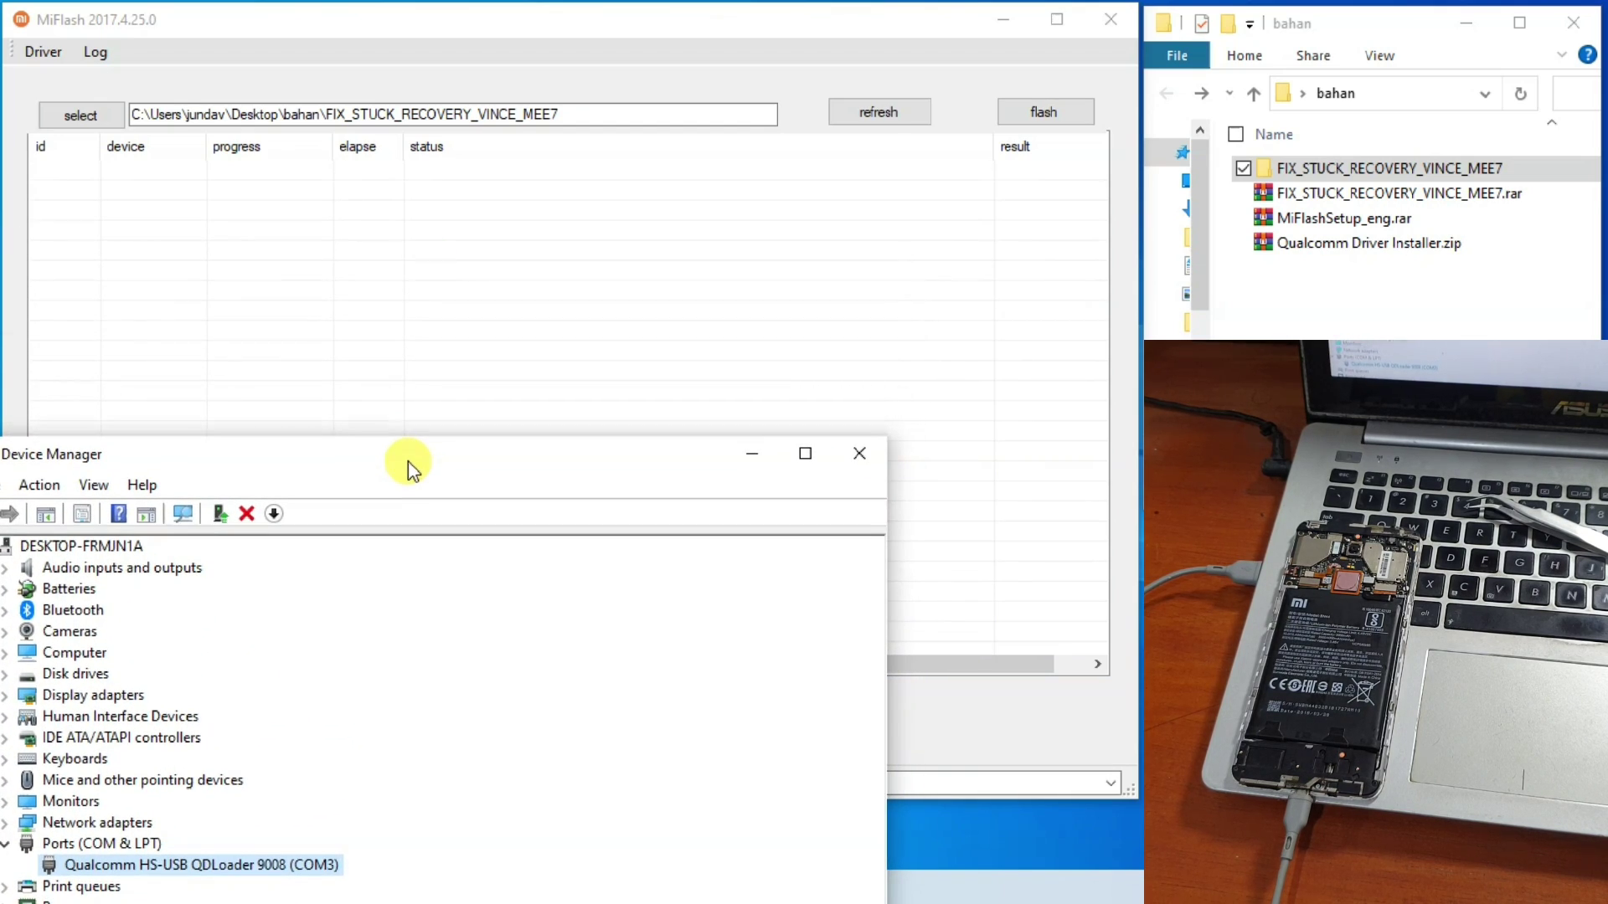
left_click(297, 836)
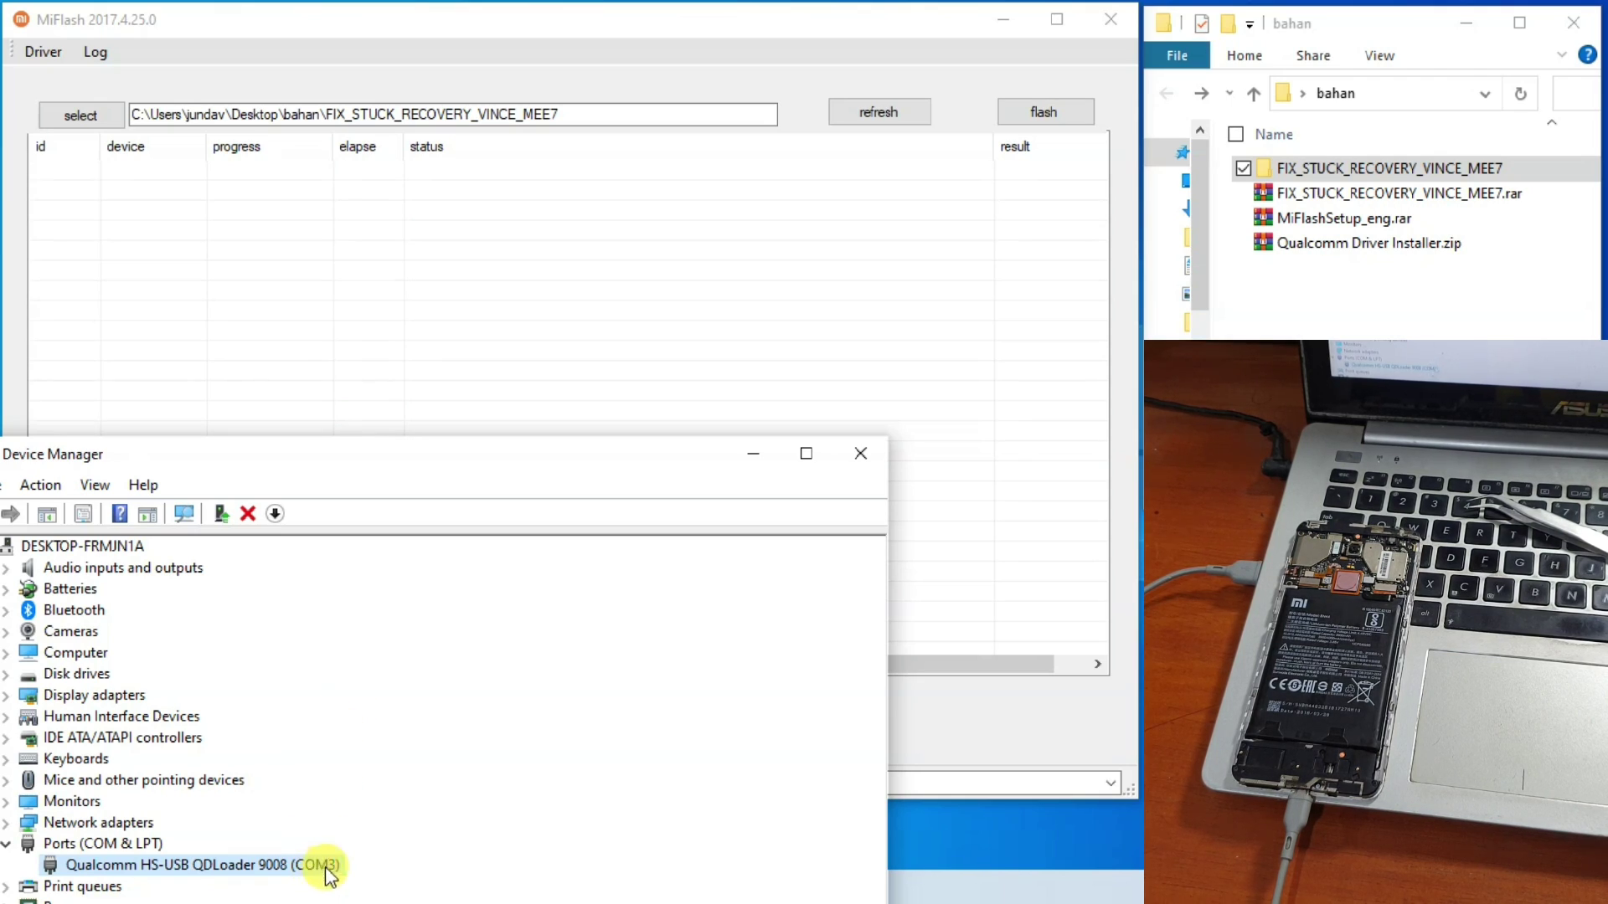
Refresh MiFlash so the phone appears as COM3 at id 0, matching Device Manager.
left_click(620, 46)
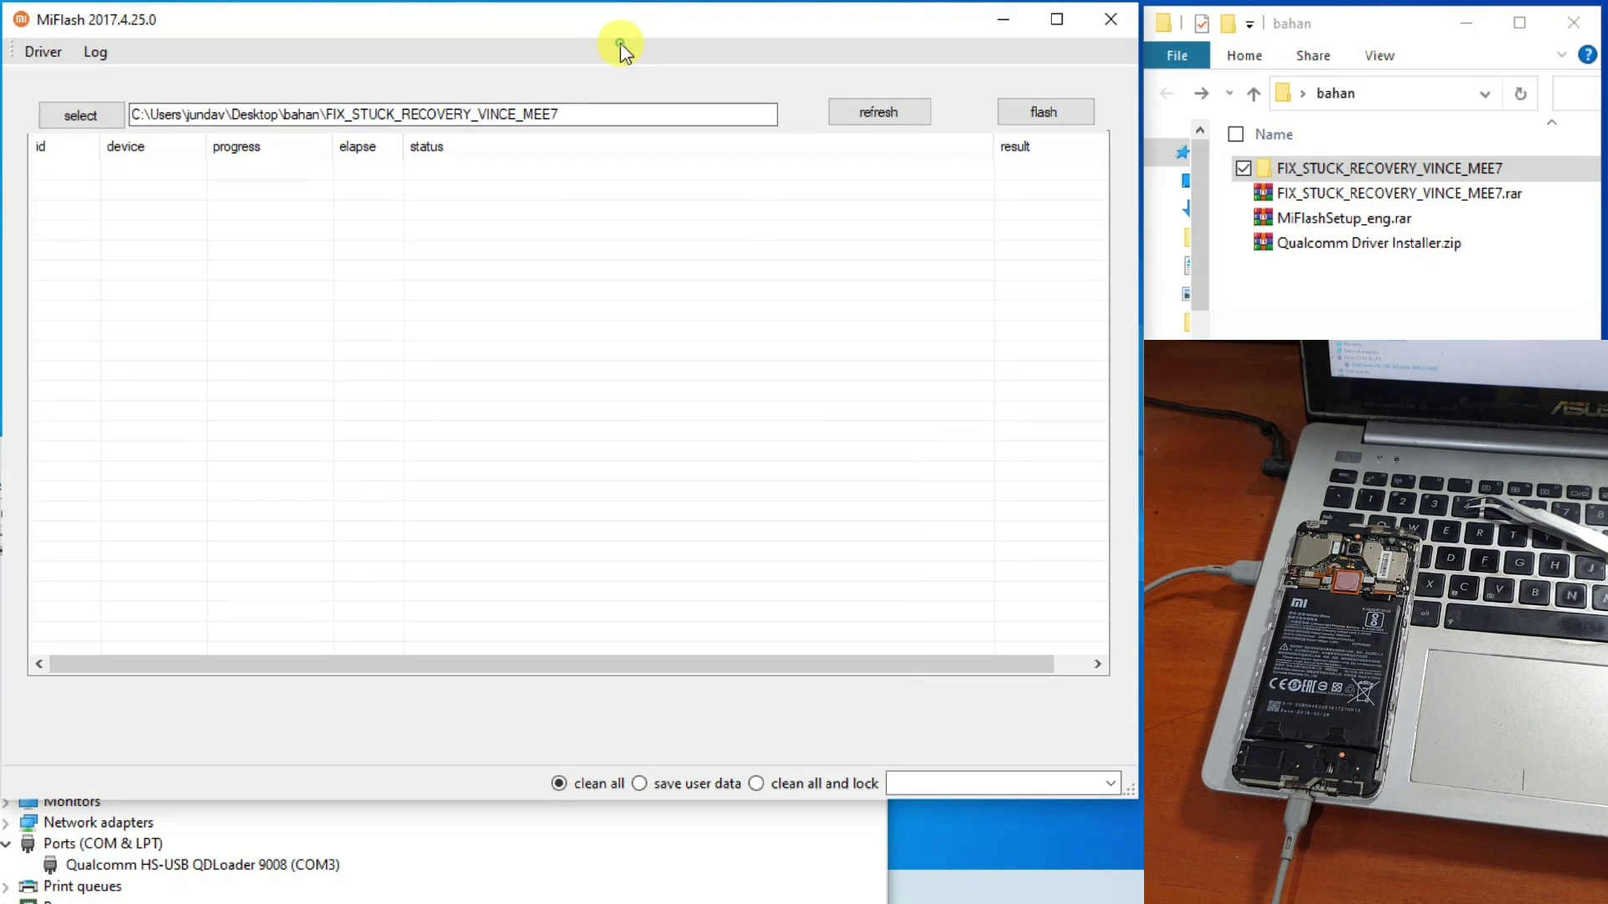
left_click(869, 114)
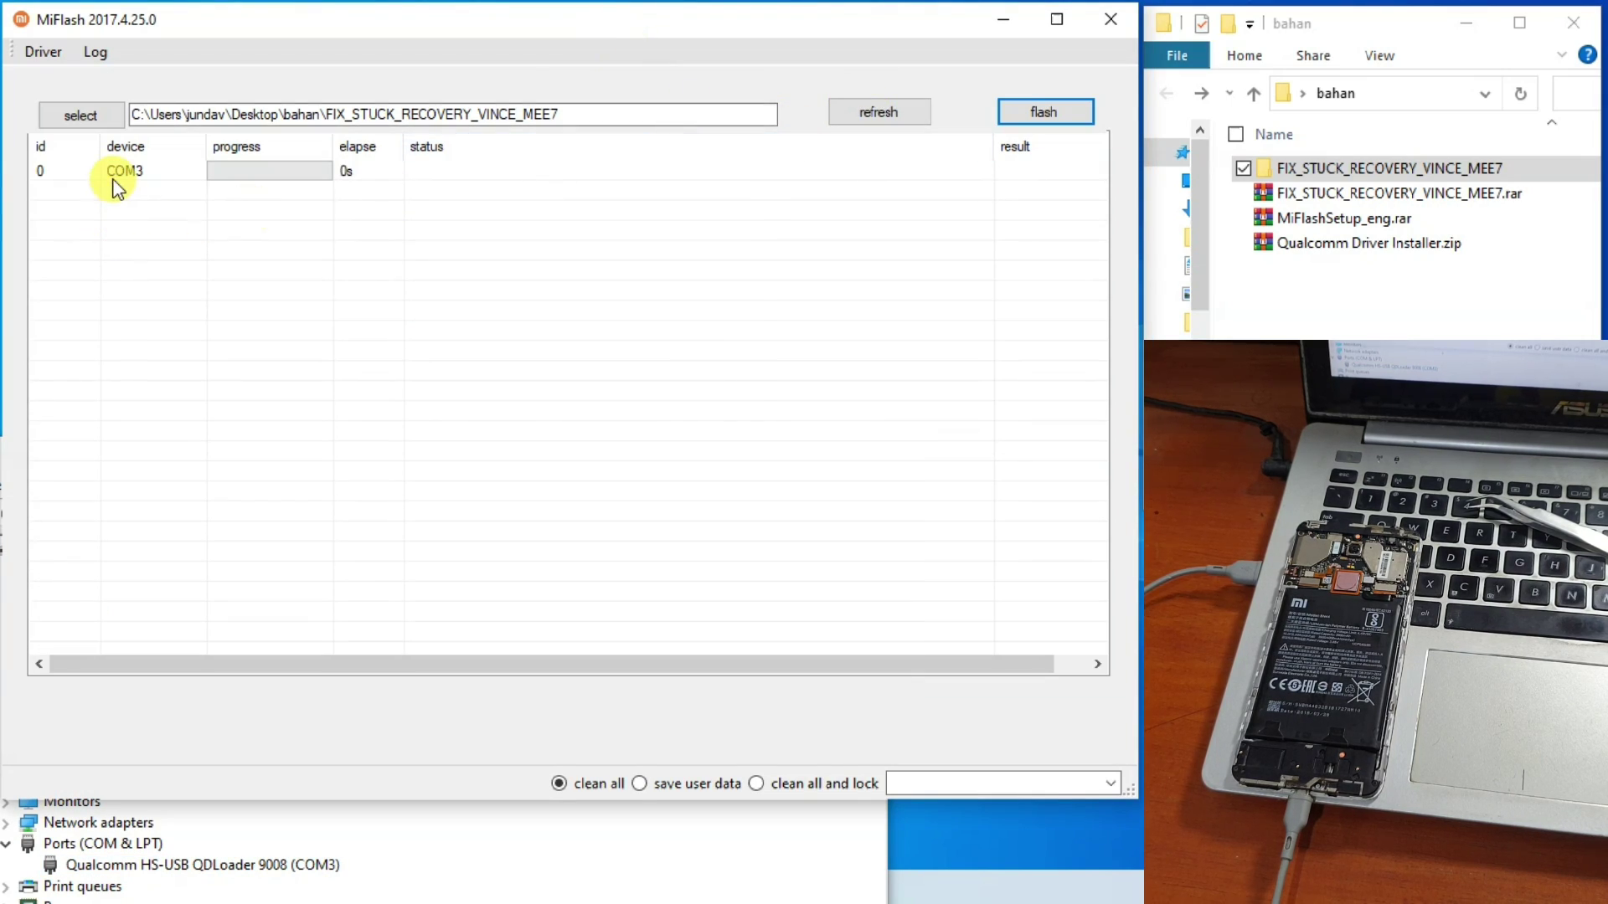
left_click(120, 183)
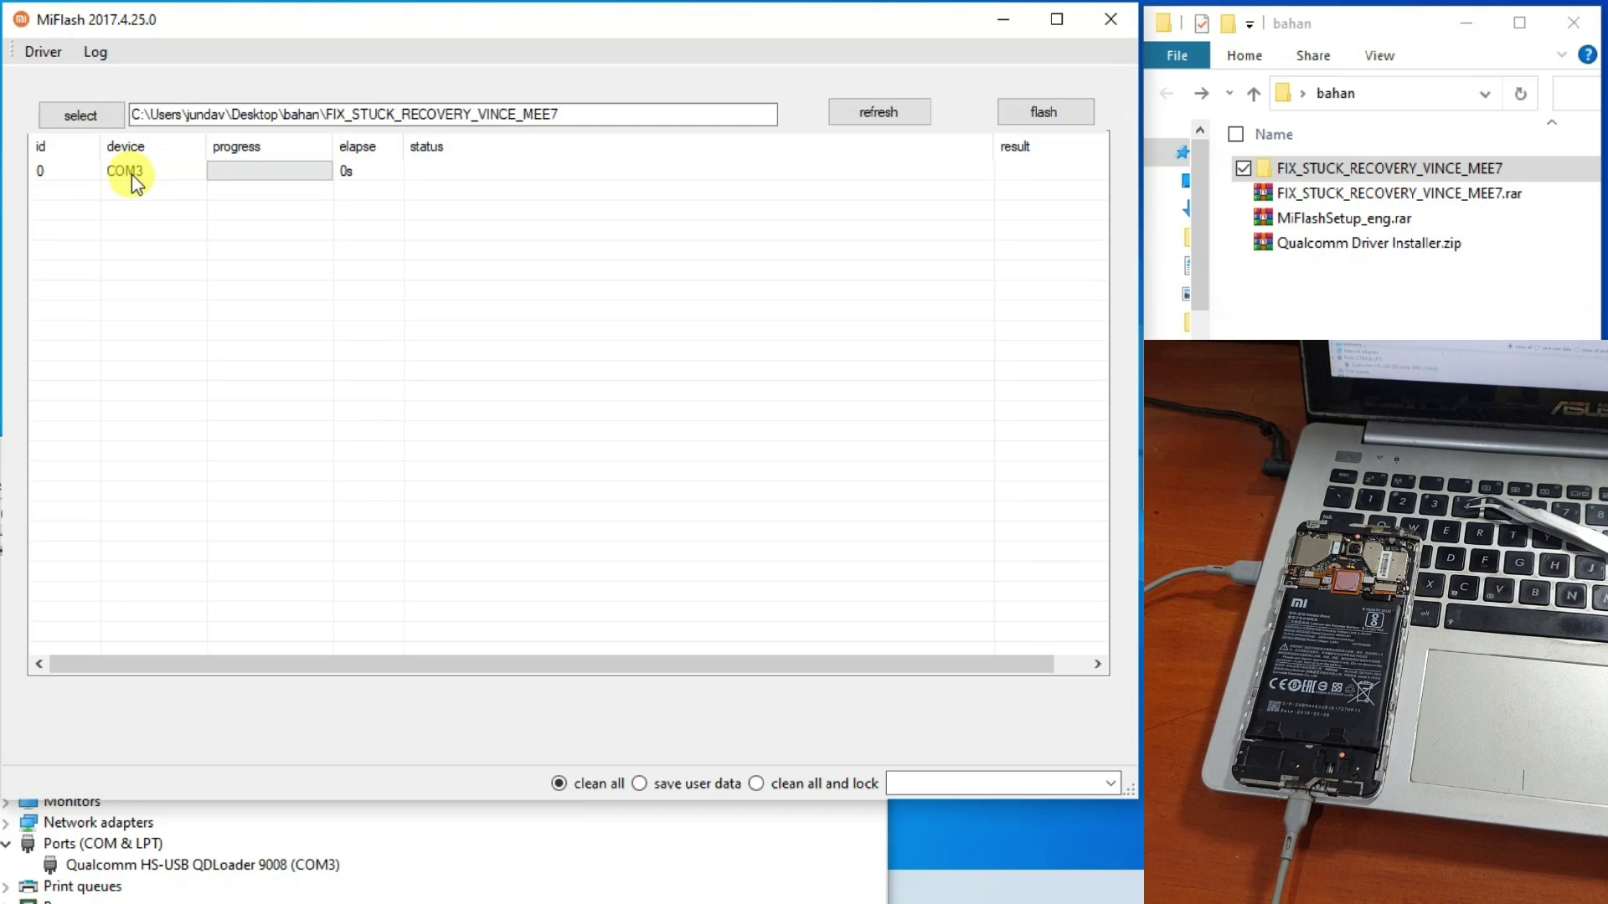
left_click(272, 867)
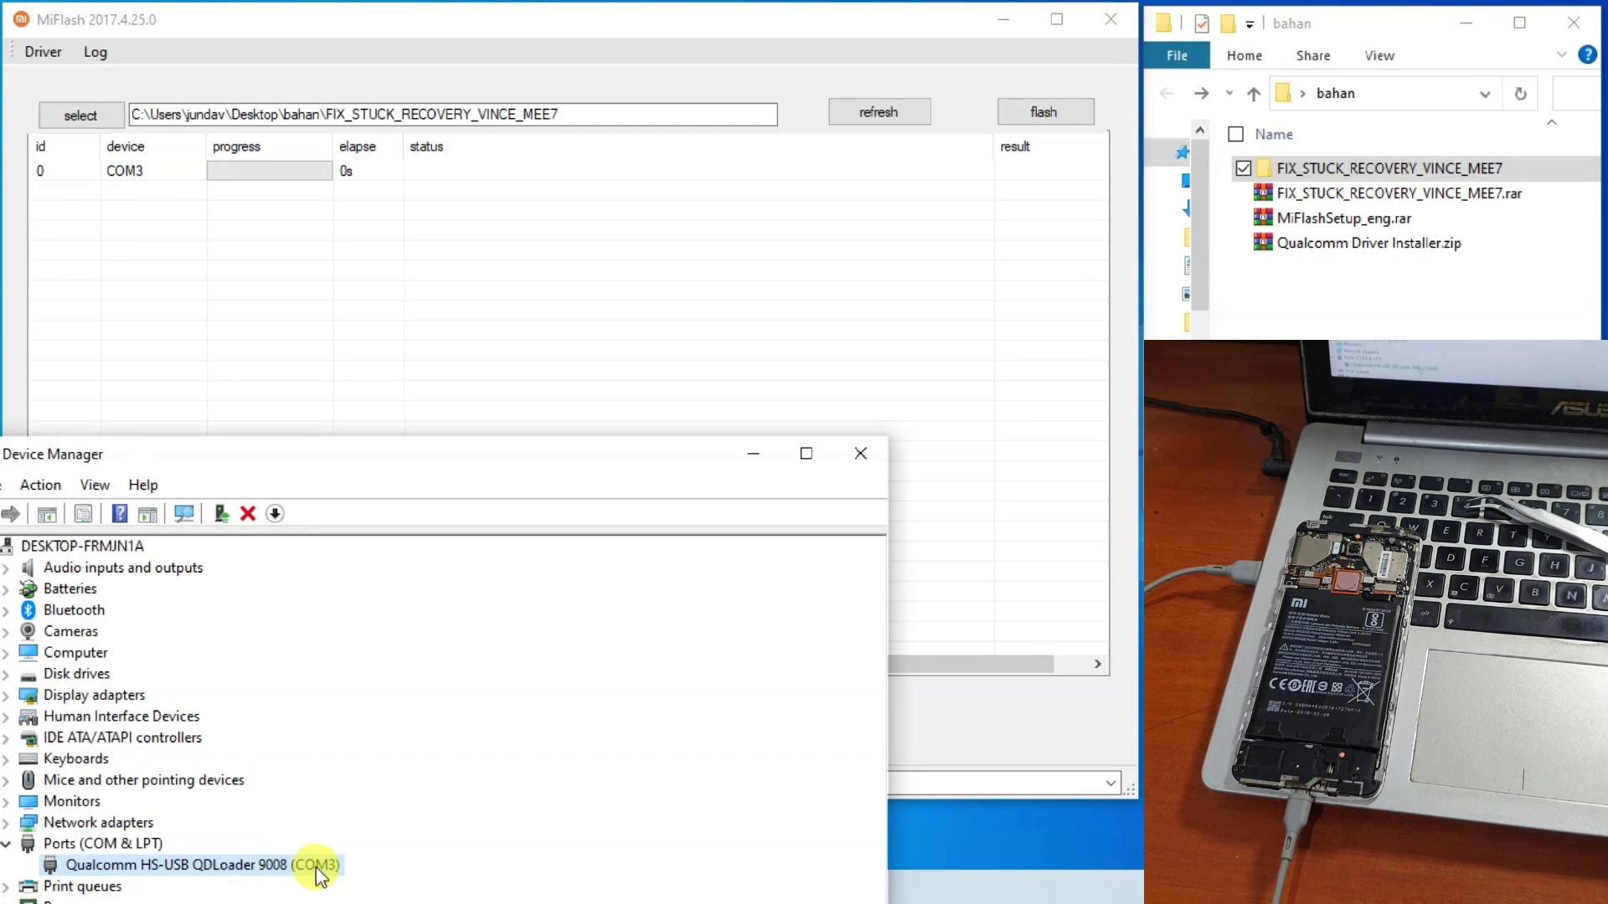
left_click(104, 176)
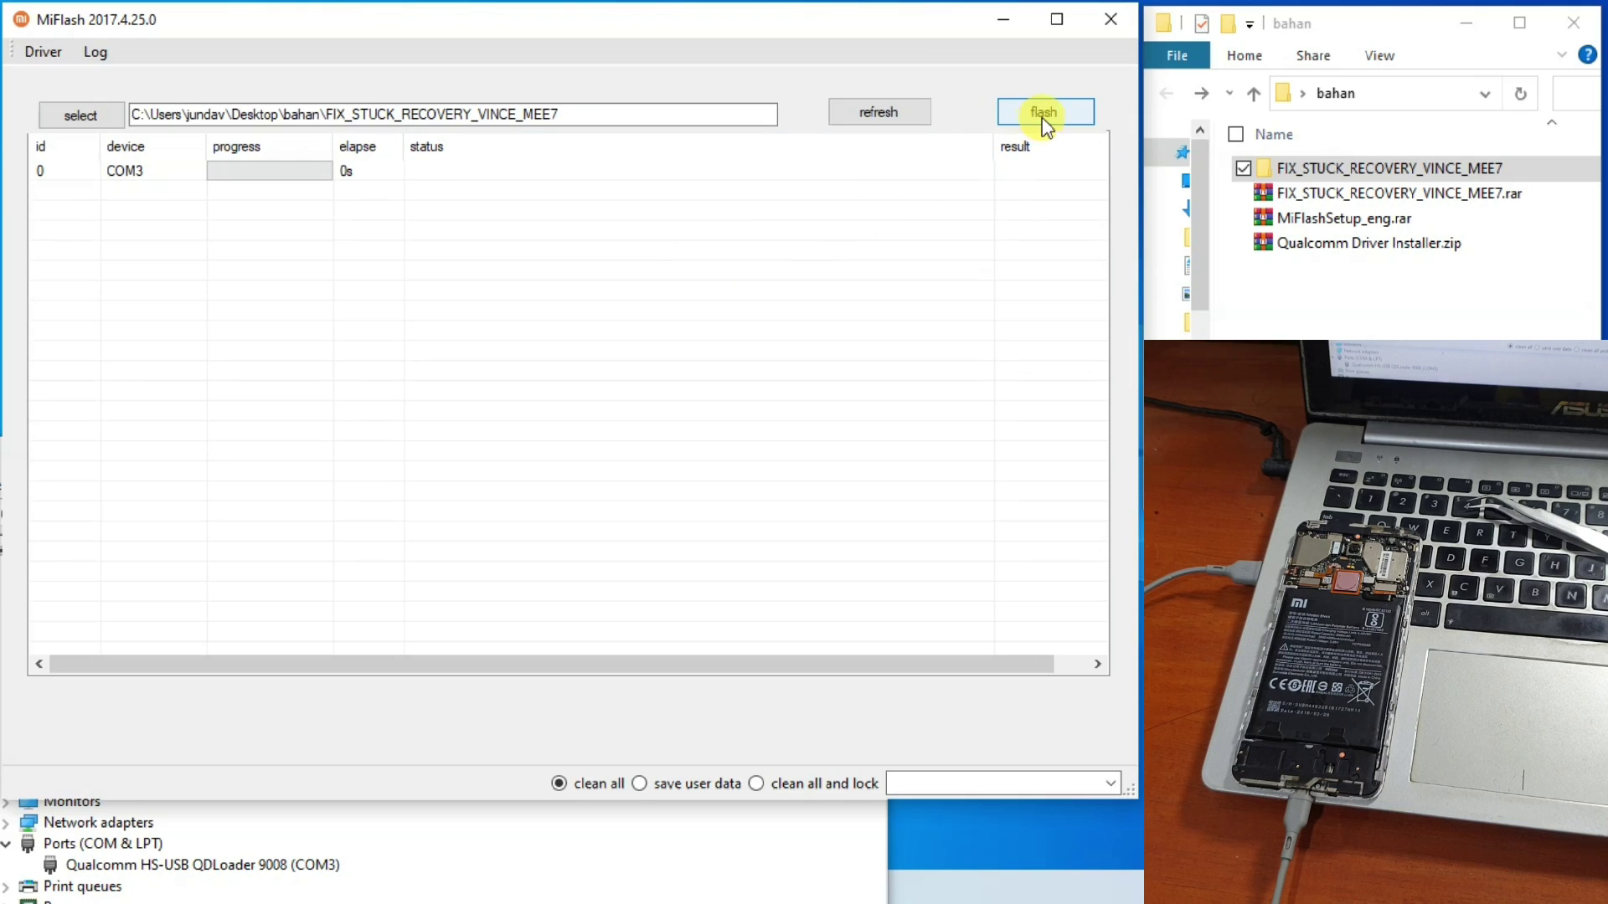
Flash the FIX_STUCK_RECOVERY_VINCE firmware to COM3 until it shows flash done, success in 189s.
left_click(1015, 122)
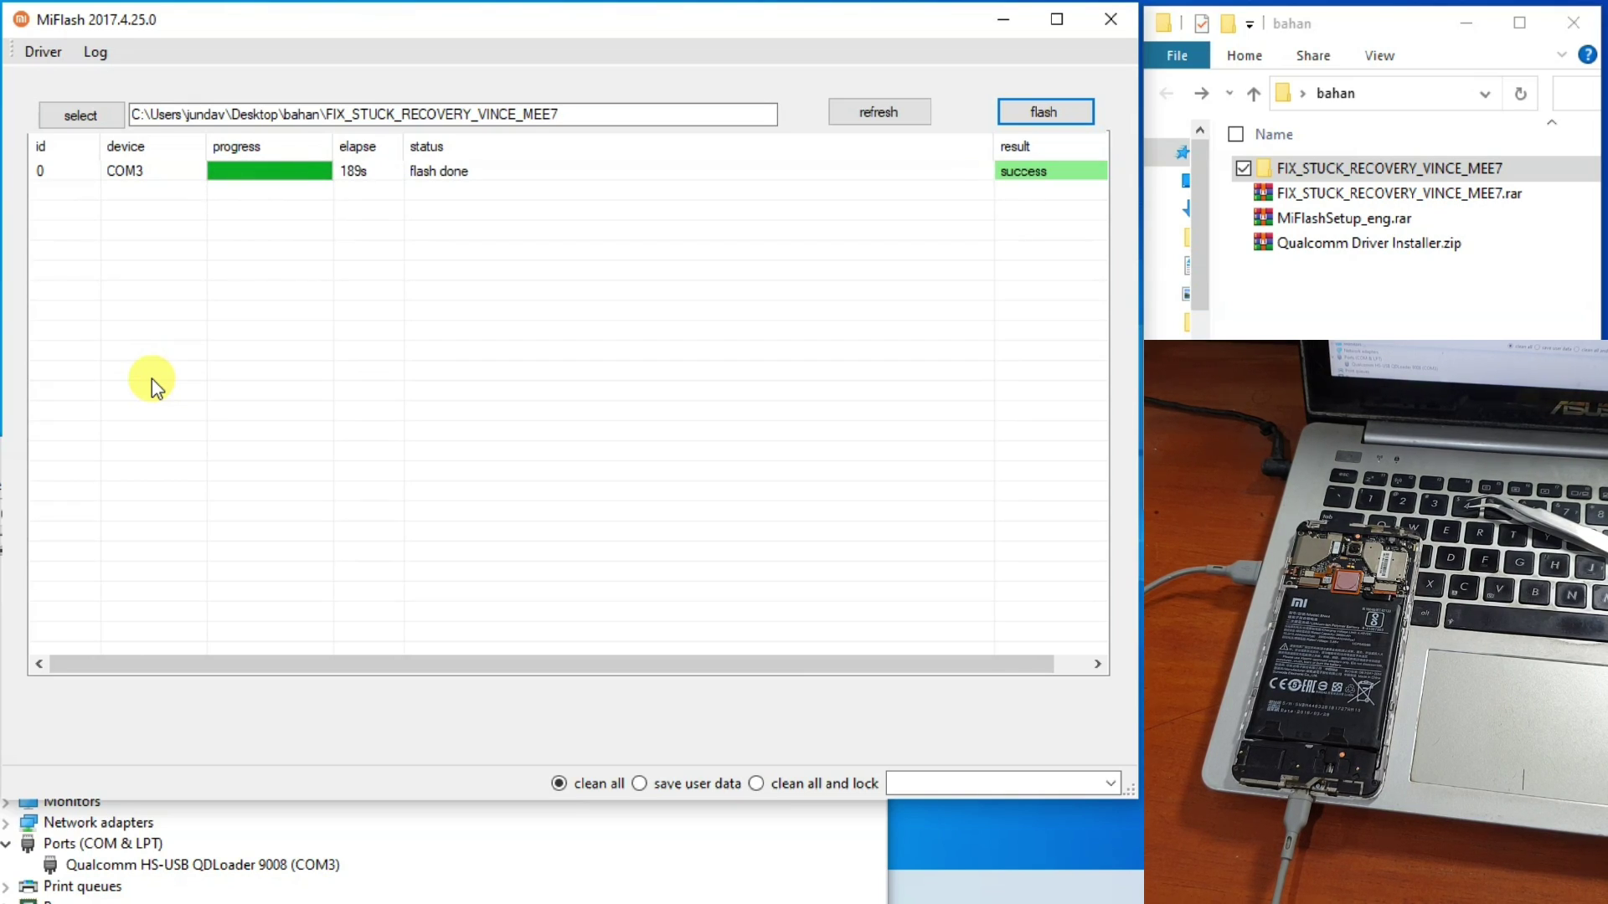
left_click(437, 170)
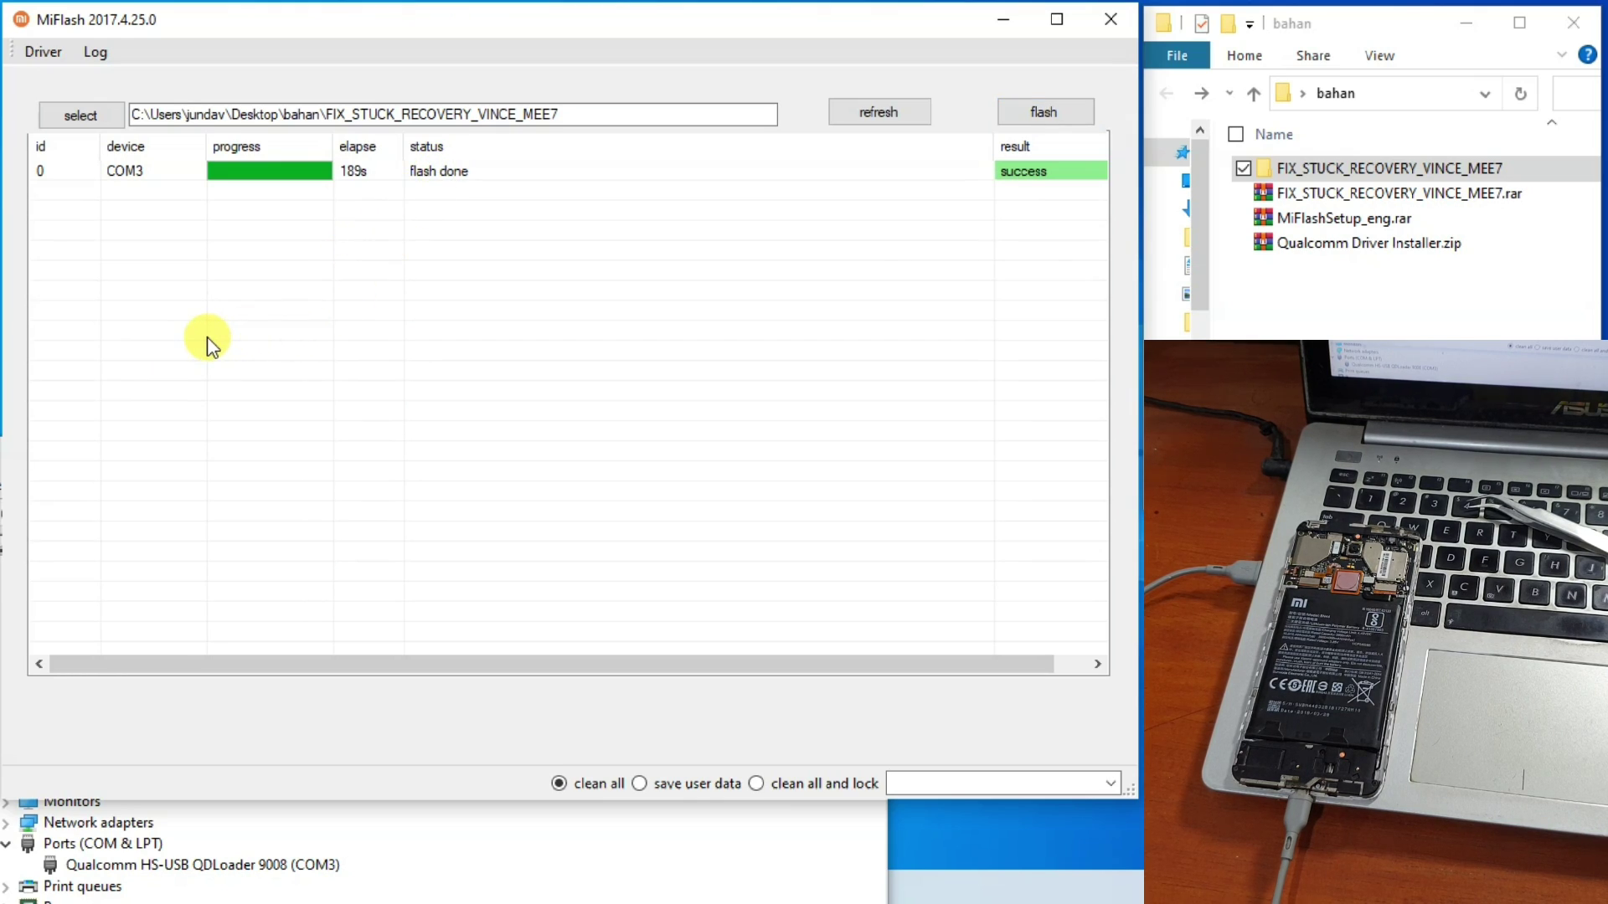